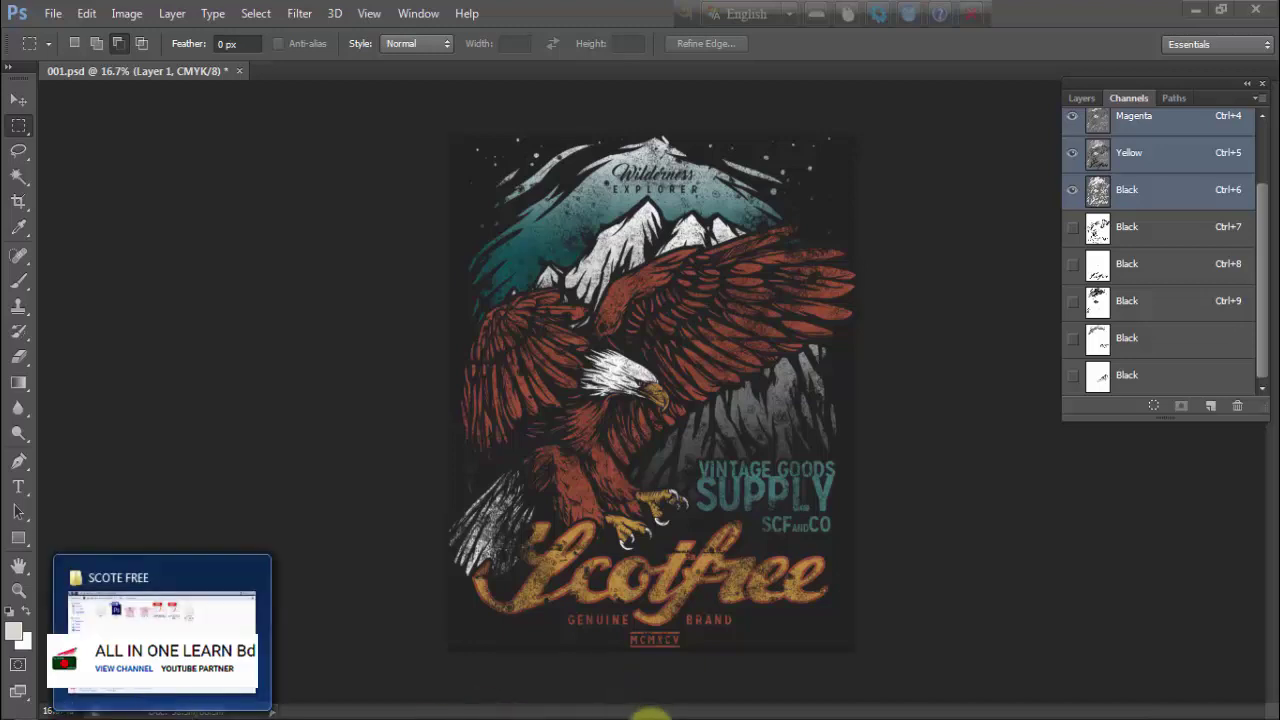
Open AW17_18-TEE-3.pdf from the SCOTE FREE job folder in Windows Explorer.
left_click(648, 714)
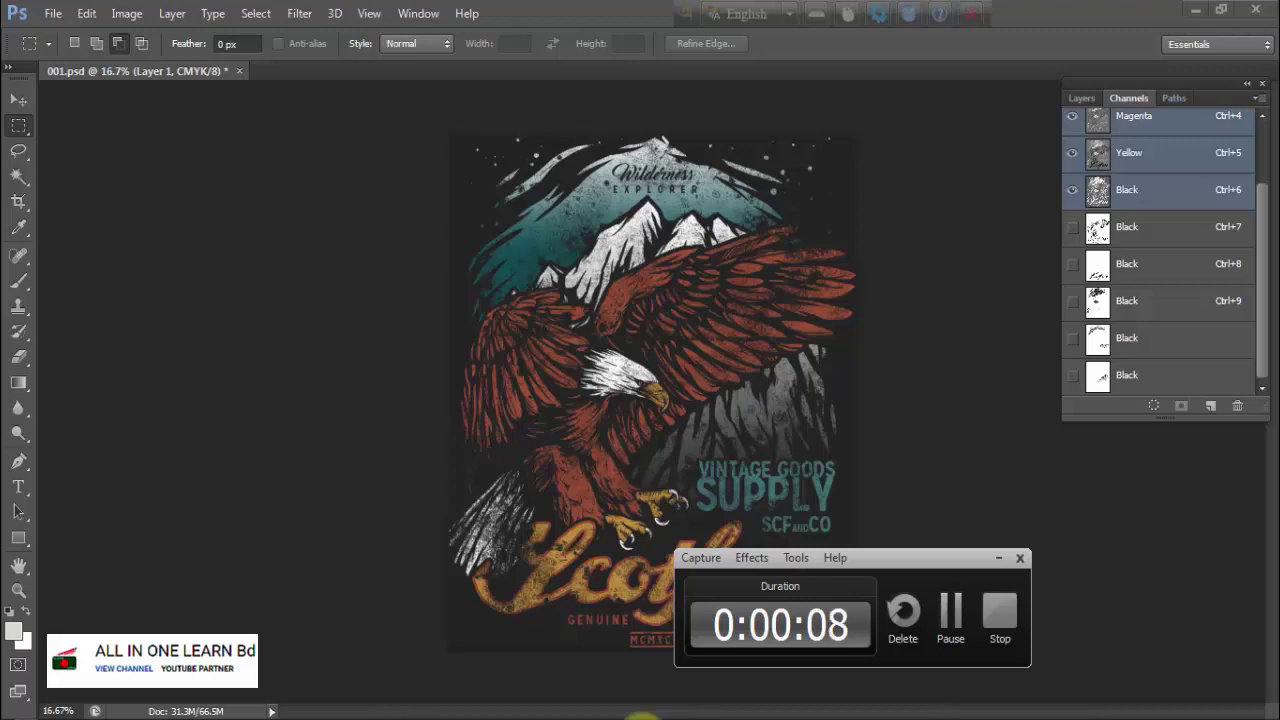
left_click(643, 718)
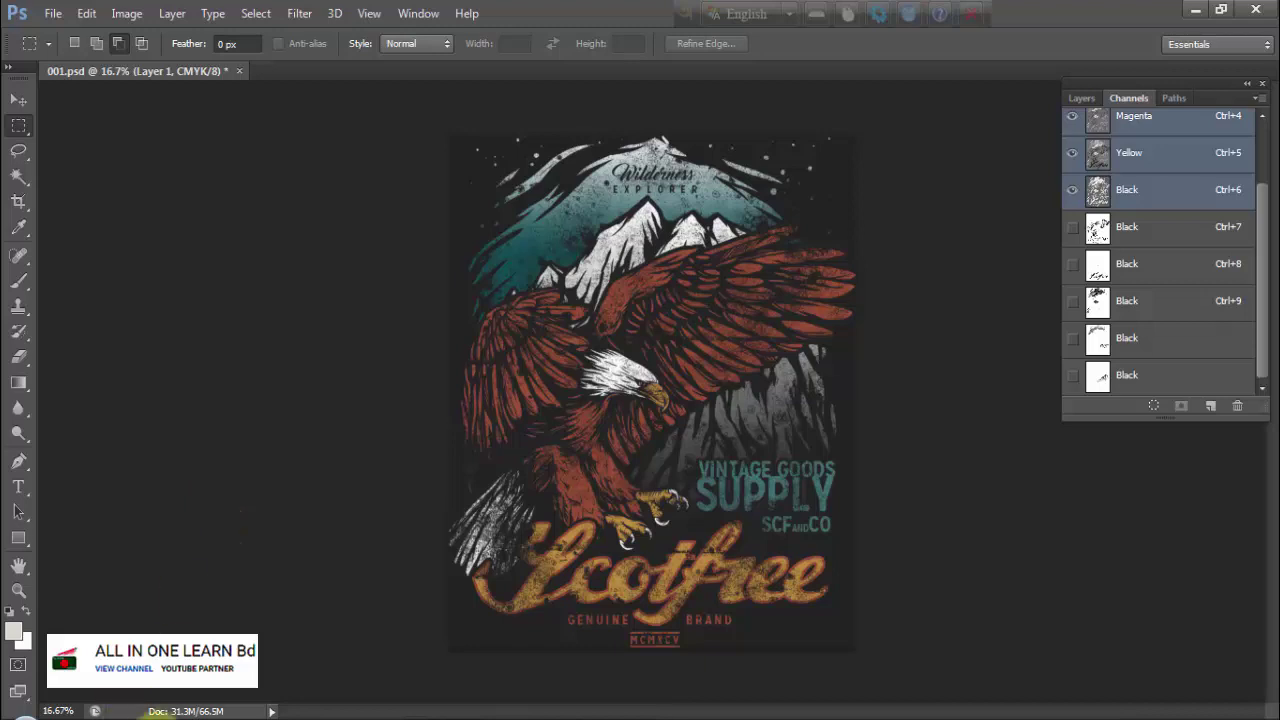
left_click(160, 715)
double_click(640, 180)
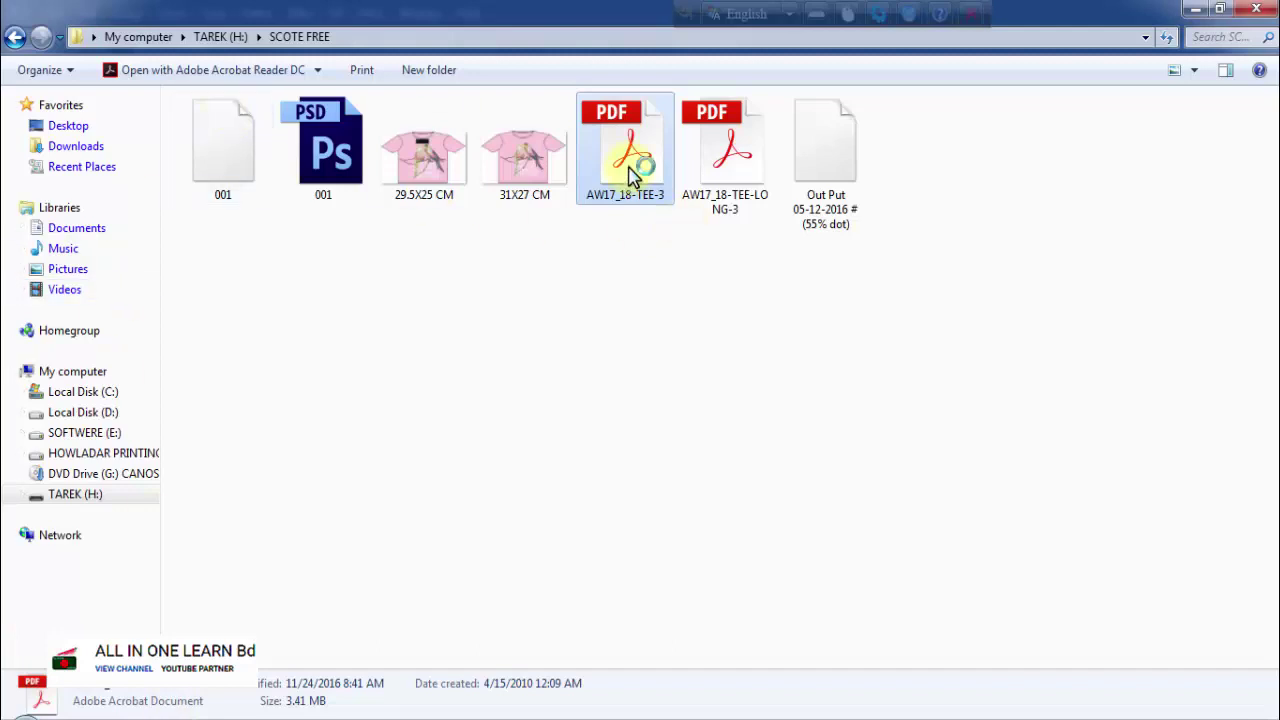
Zoom the spec sheet out to the whole T-shirt page, then back in to 200%.
scroll(394, 398, "up", 1)
scroll(440, 440, "up", 1)
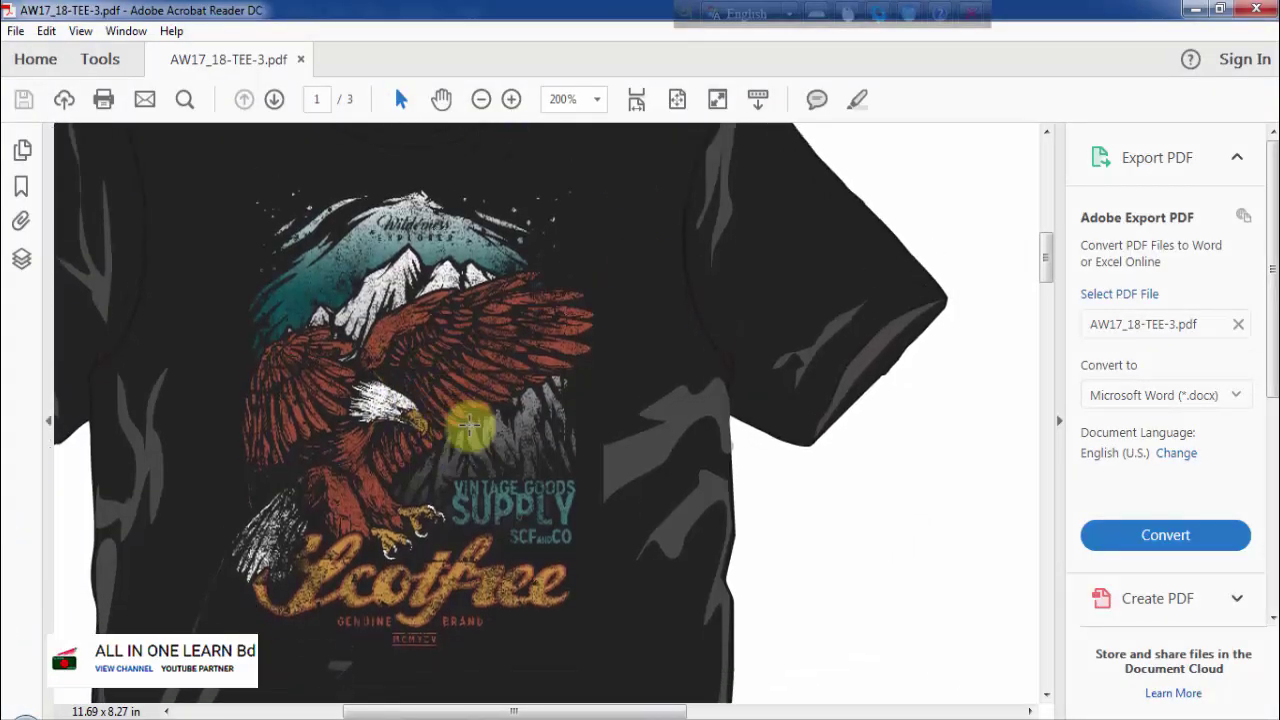
scroll(466, 423, "up", 1)
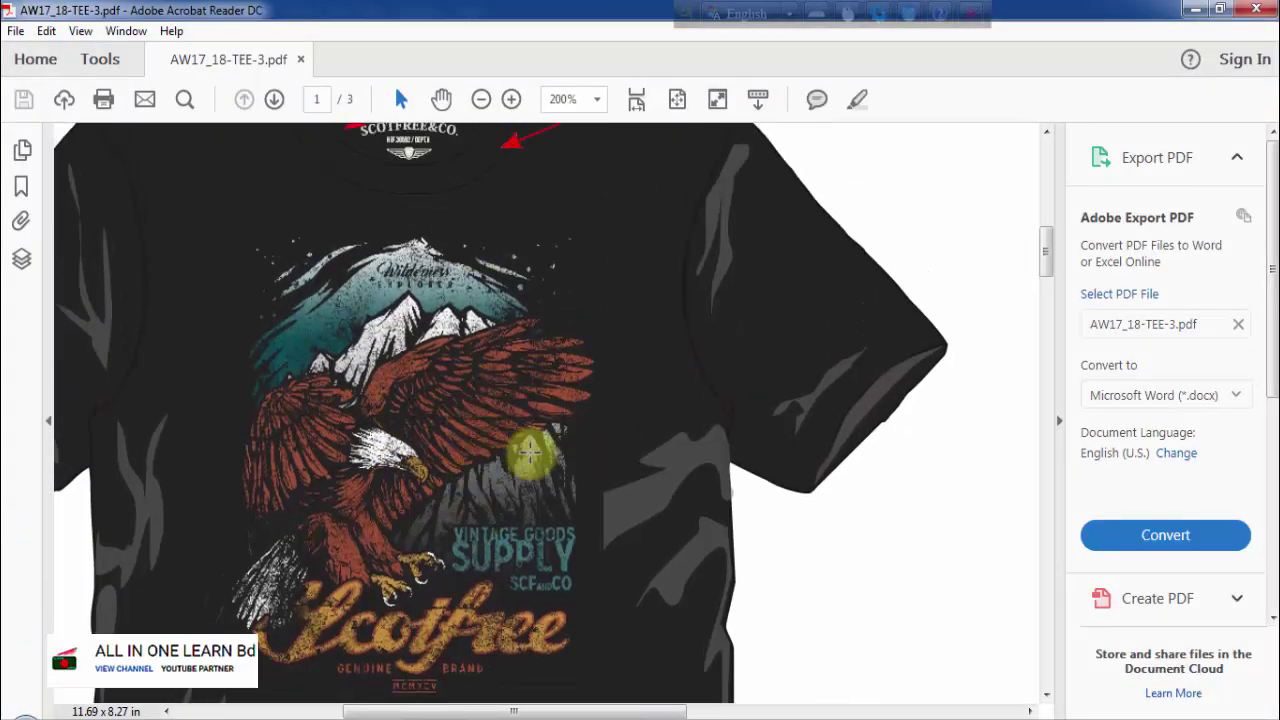
left_click(511, 101)
left_click(481, 99)
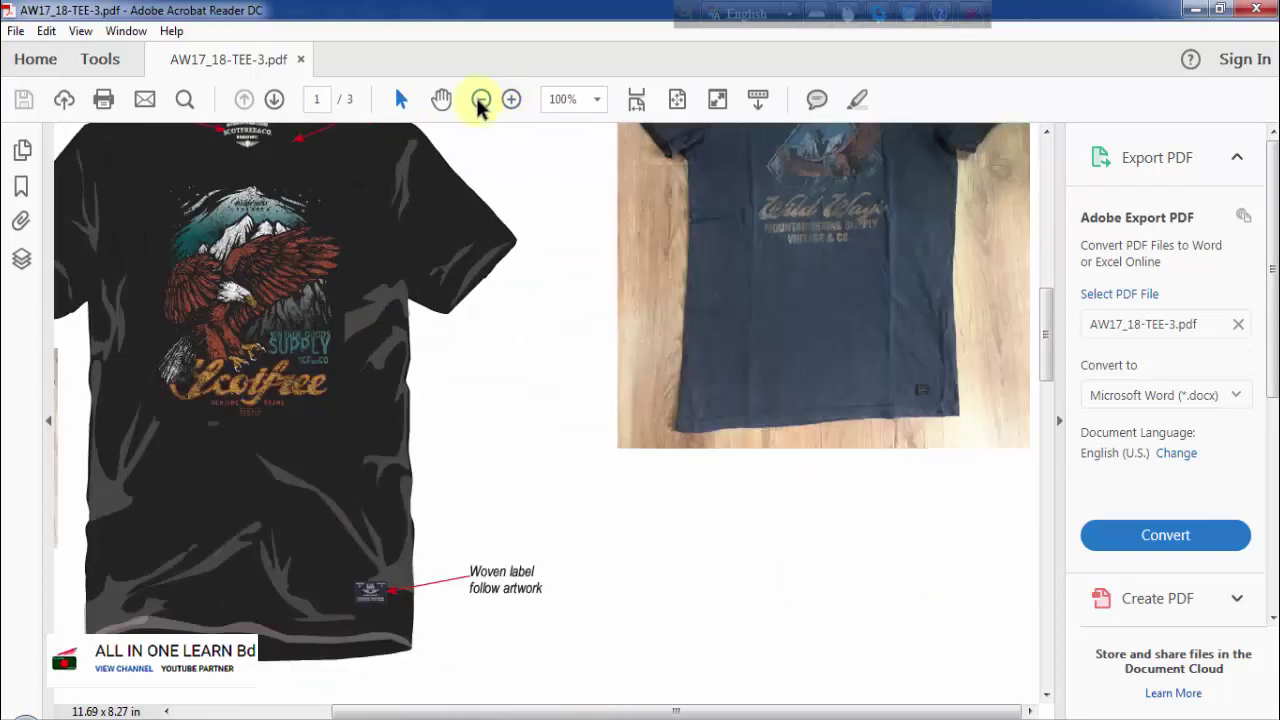
left_click(481, 99)
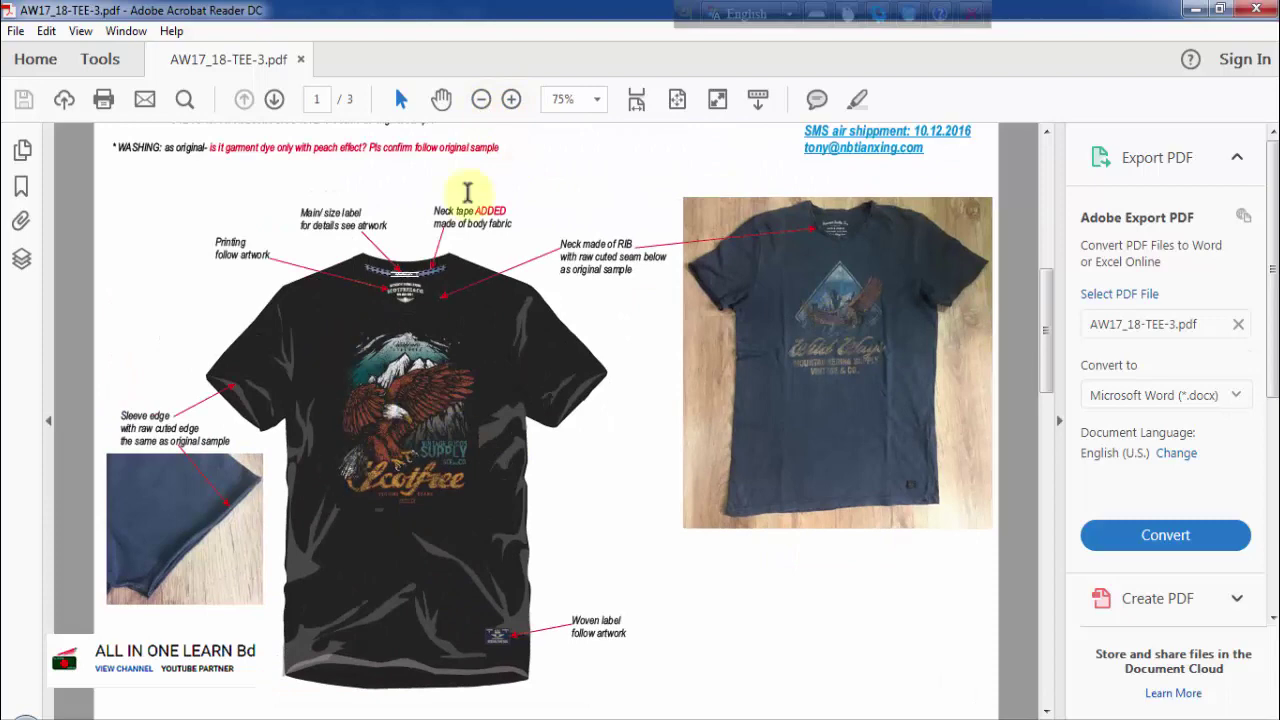
left_click(511, 99)
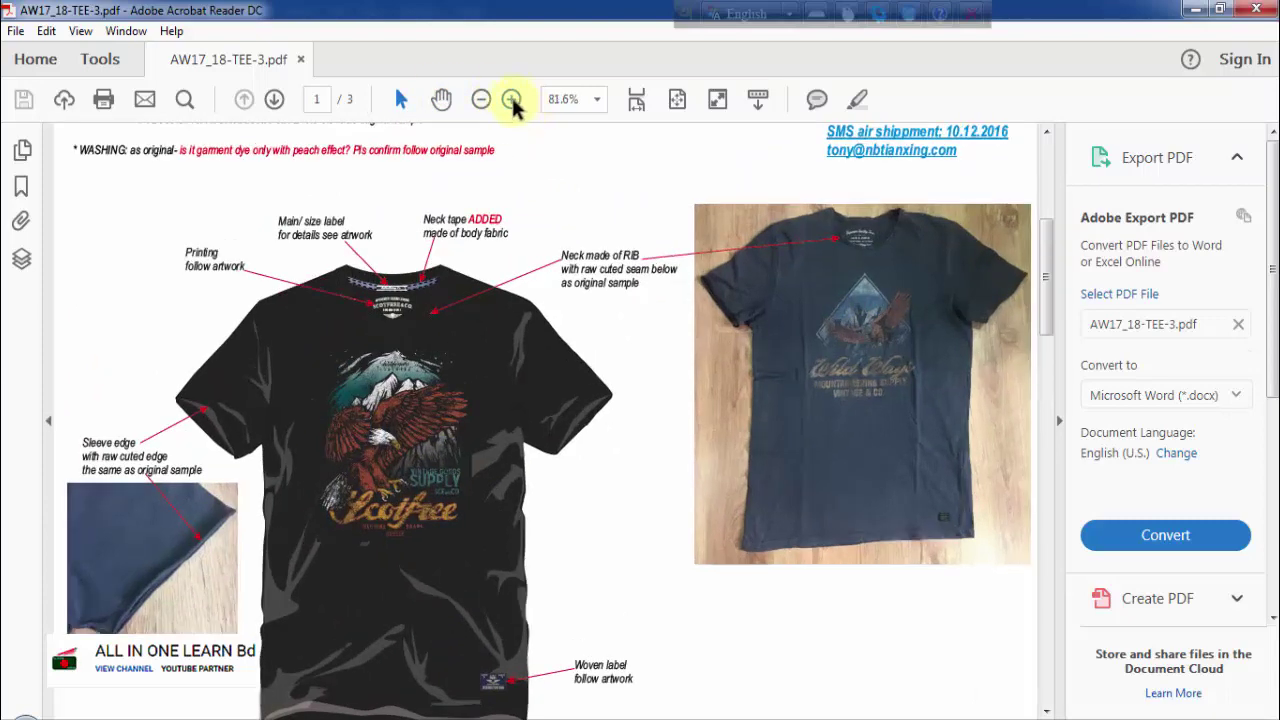
left_click(511, 99)
left_click(511, 99)
Scroll through the page and select the eagle artwork image on the shirt.
scroll(760, 503, "down", 4)
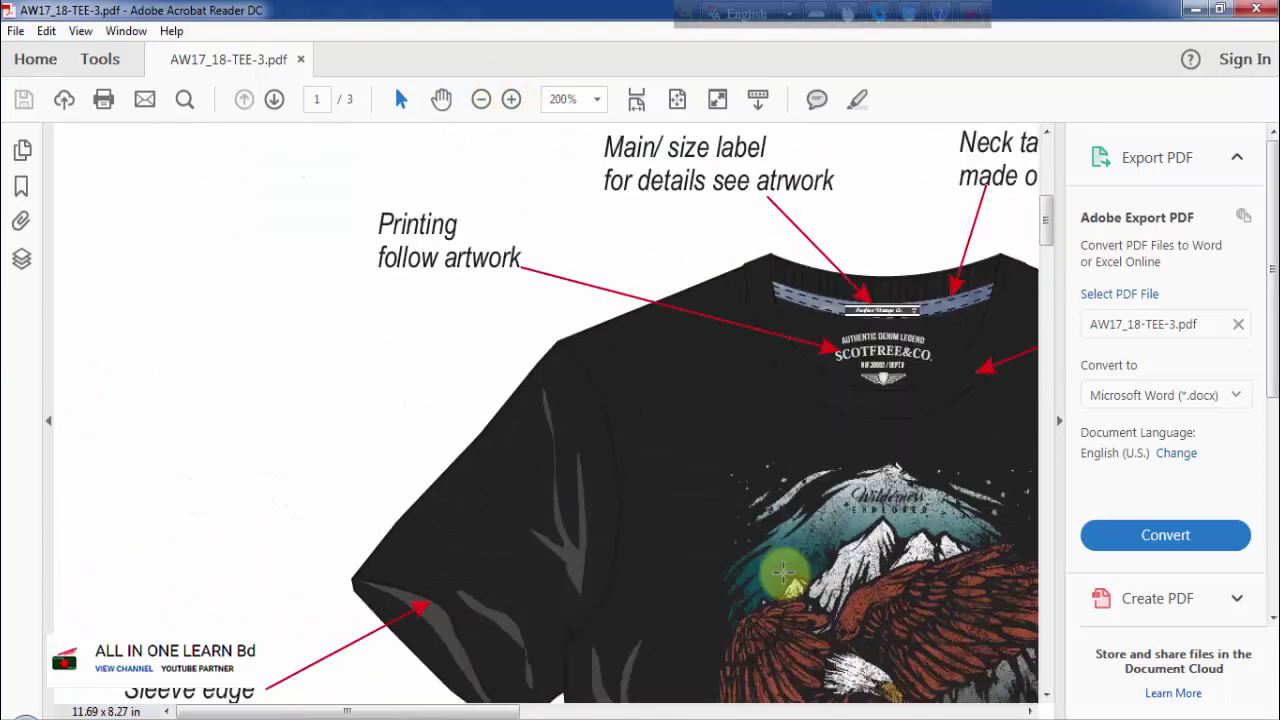
left_click_drag(471, 710, 608, 707)
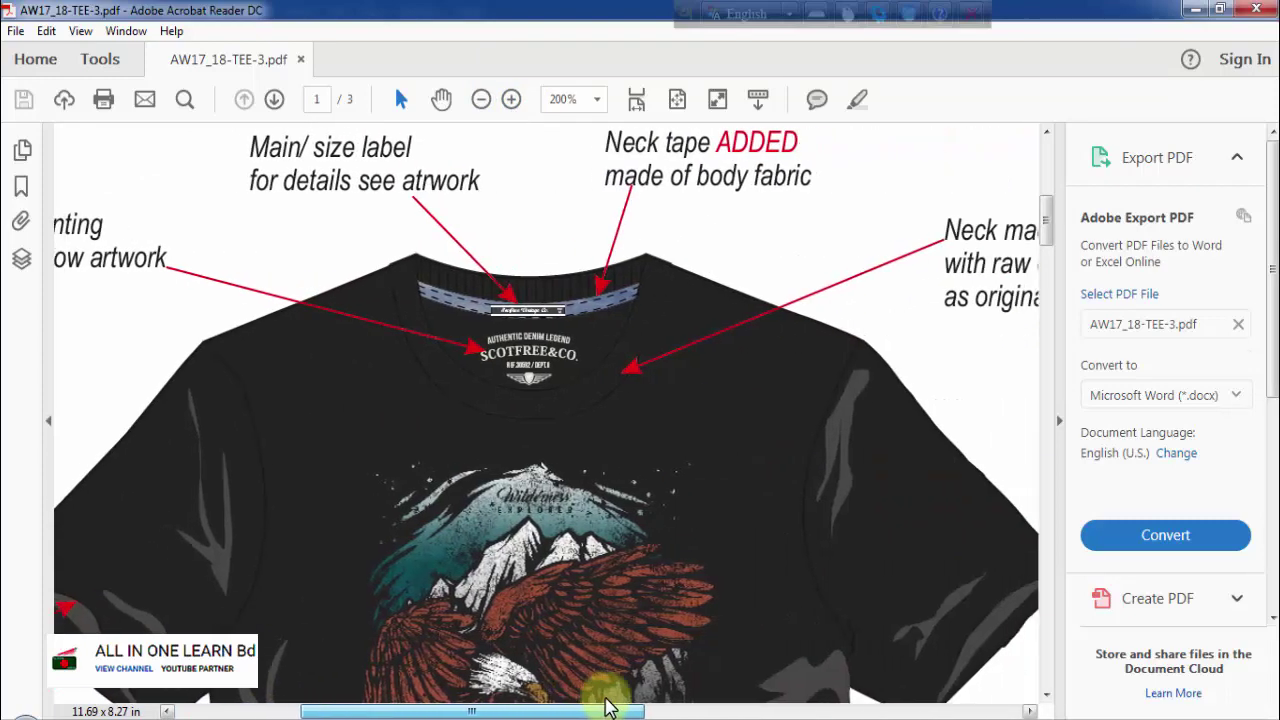
scroll(660, 290, "down", 5)
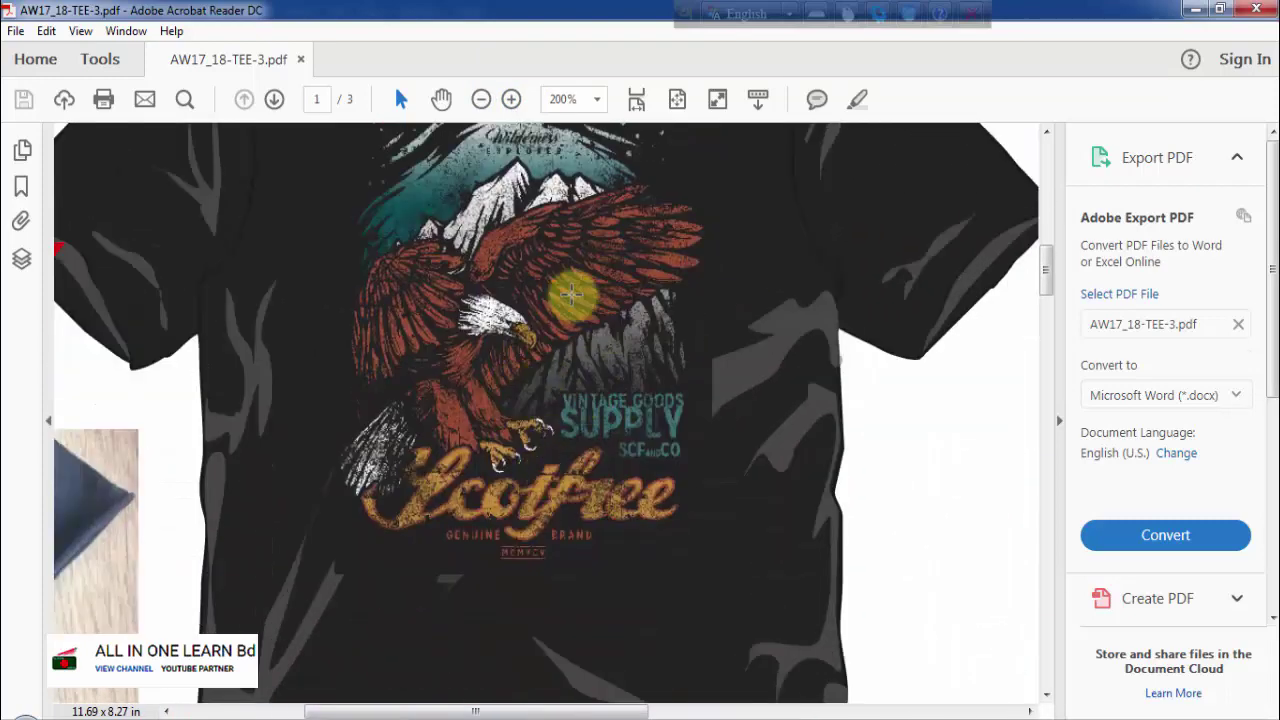
left_click(571, 293)
scroll(580, 440, "up", 1)
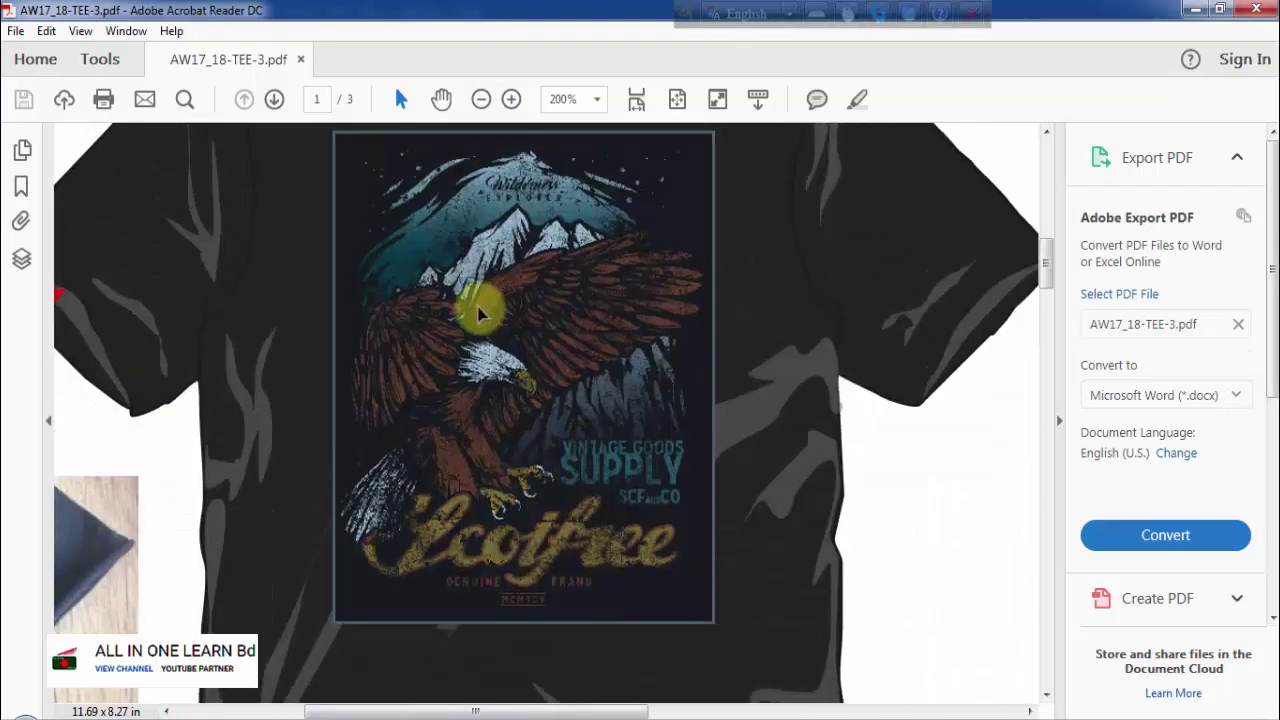
left_click(752, 340)
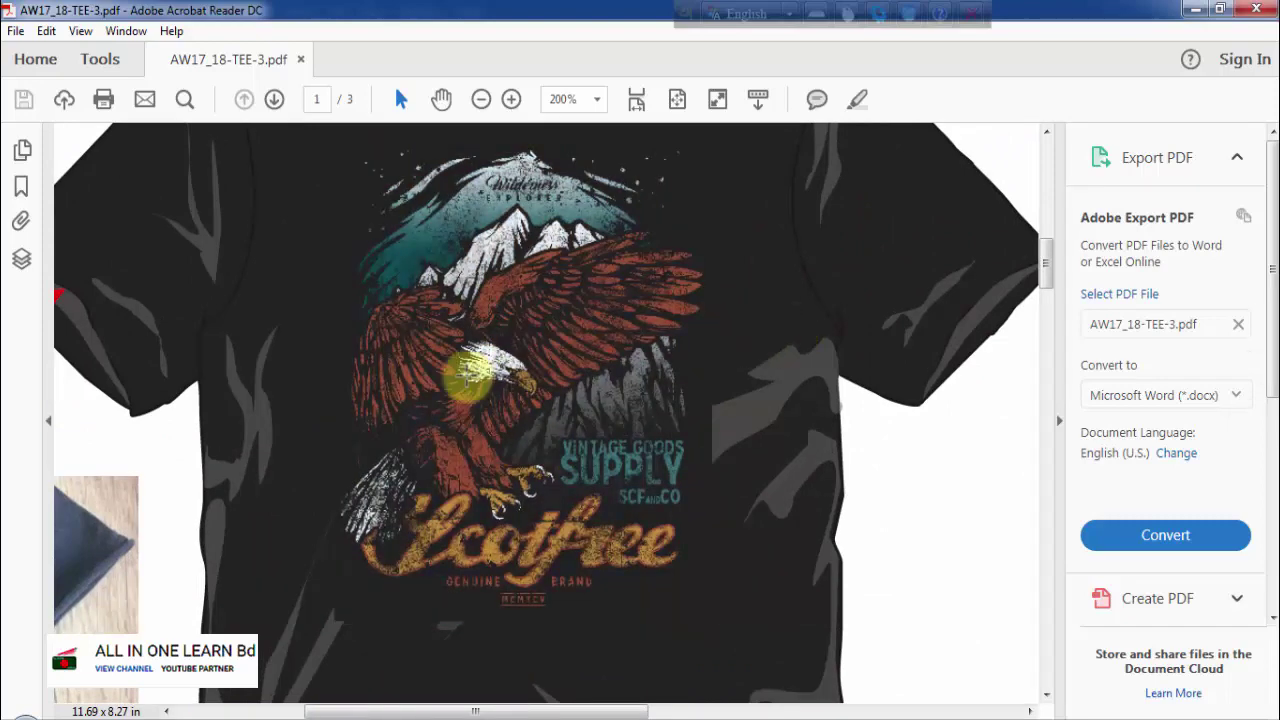
left_click(468, 375)
scroll(730, 430, "up", 1)
left_click(758, 425)
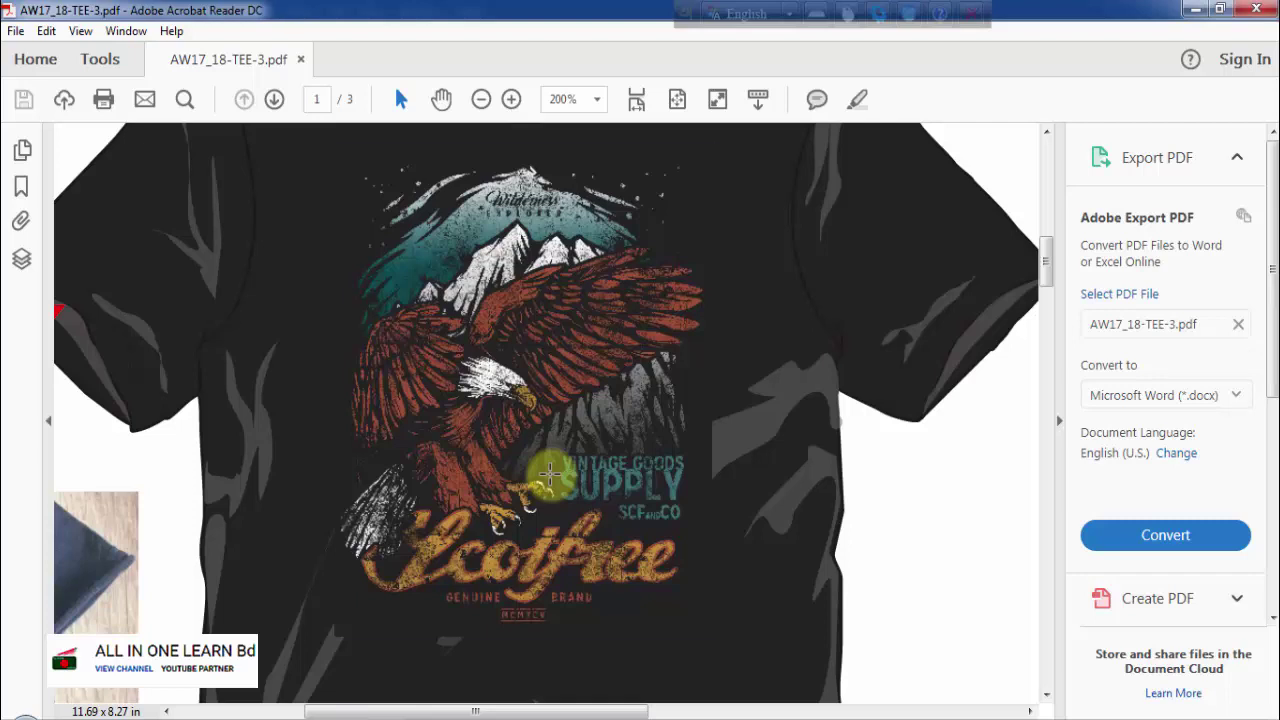
left_click(550, 473)
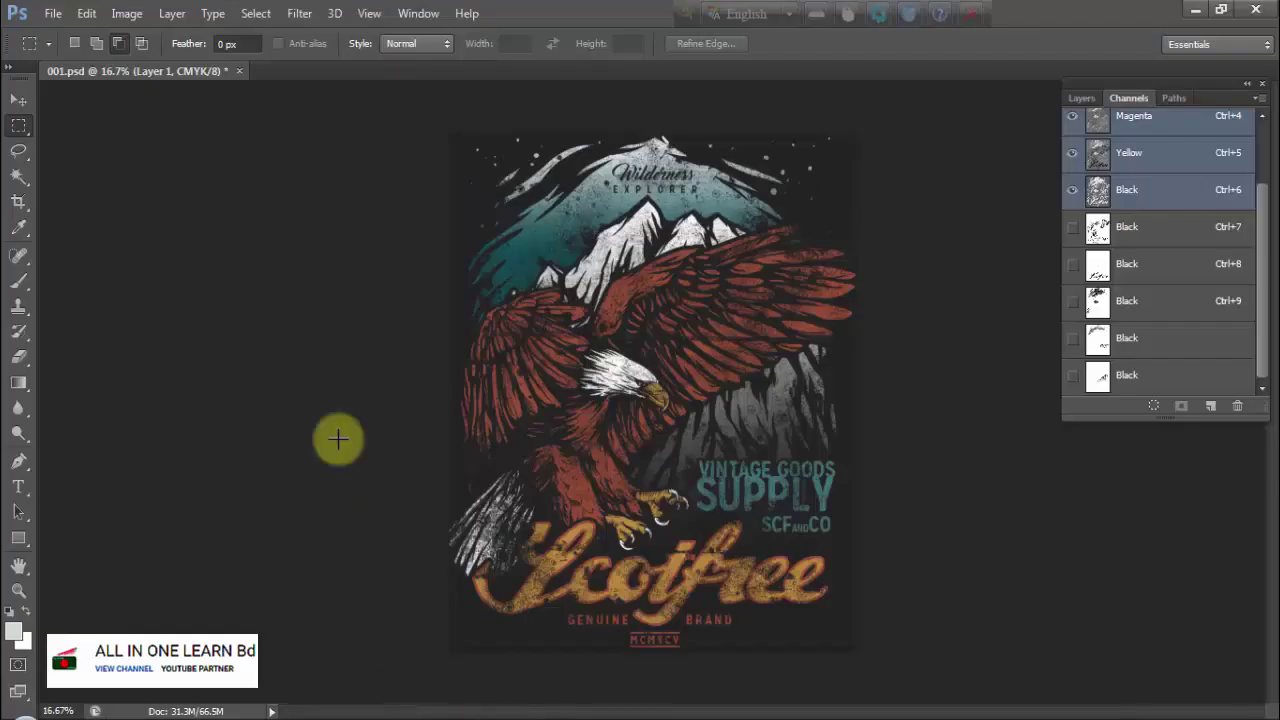
scroll(1115, 260, "up", 2)
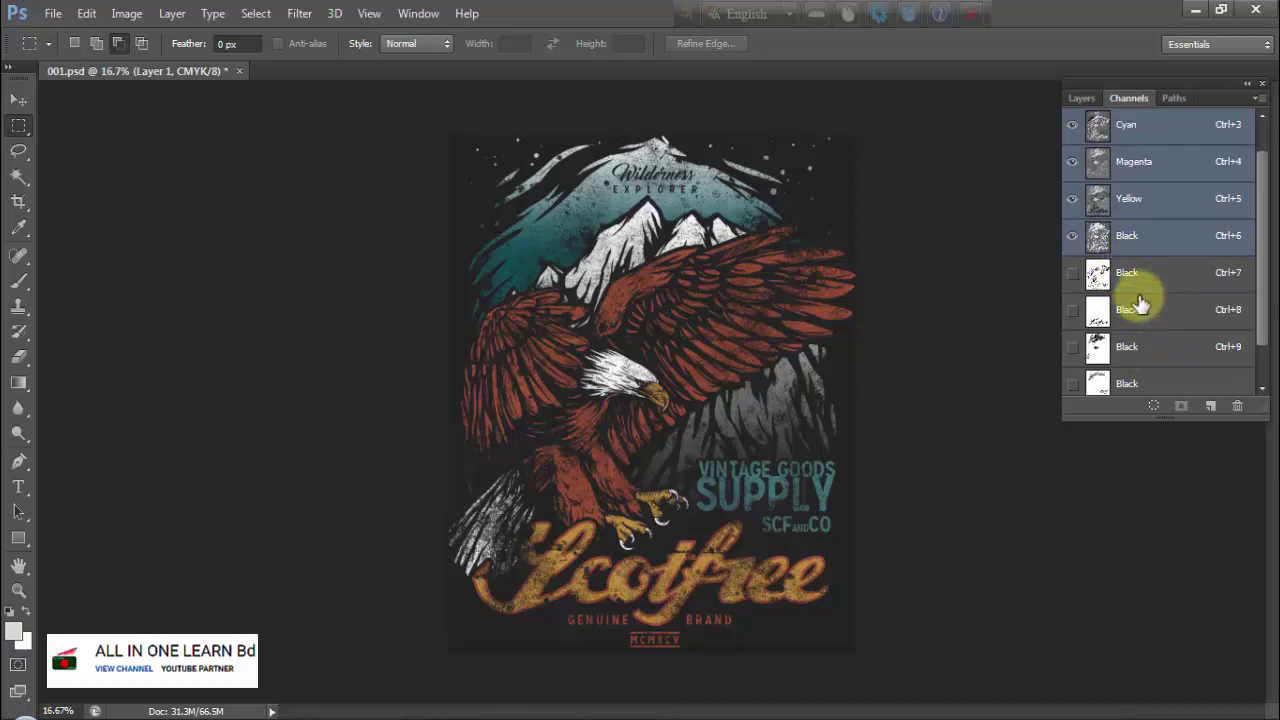
left_click(1080, 97)
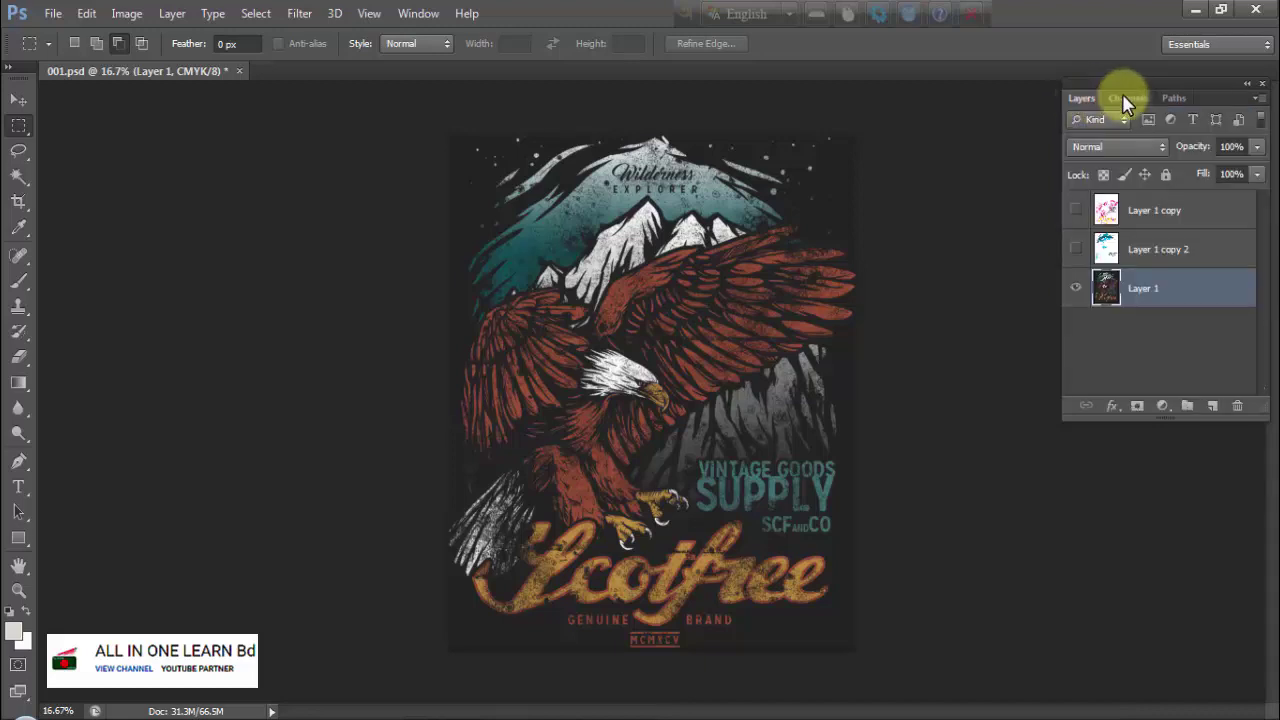
left_click(1127, 99)
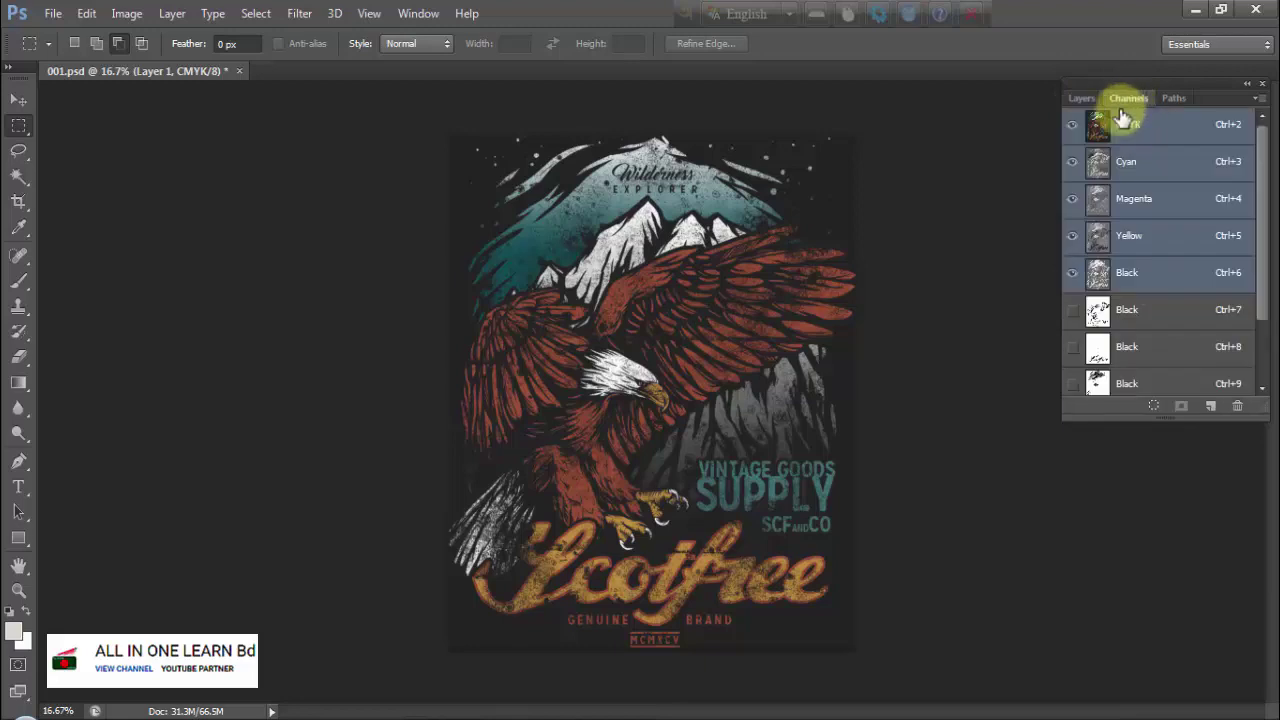
left_click(1170, 99)
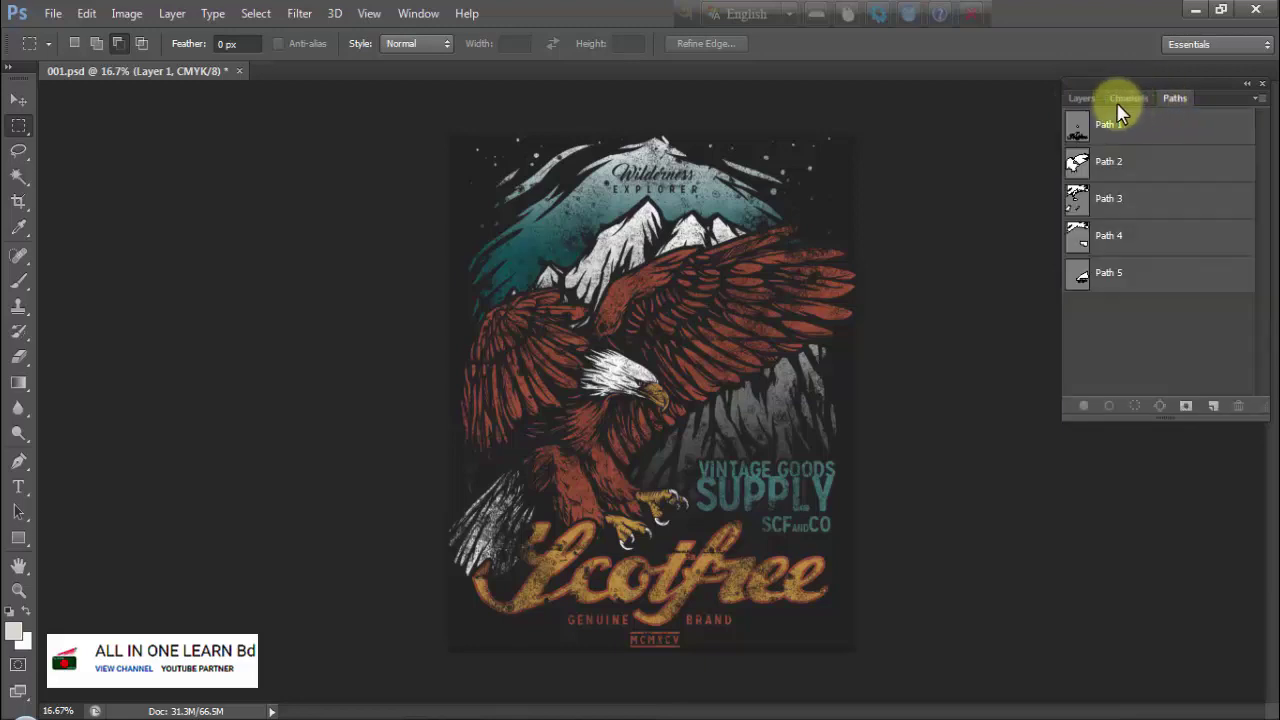
left_click(1085, 102)
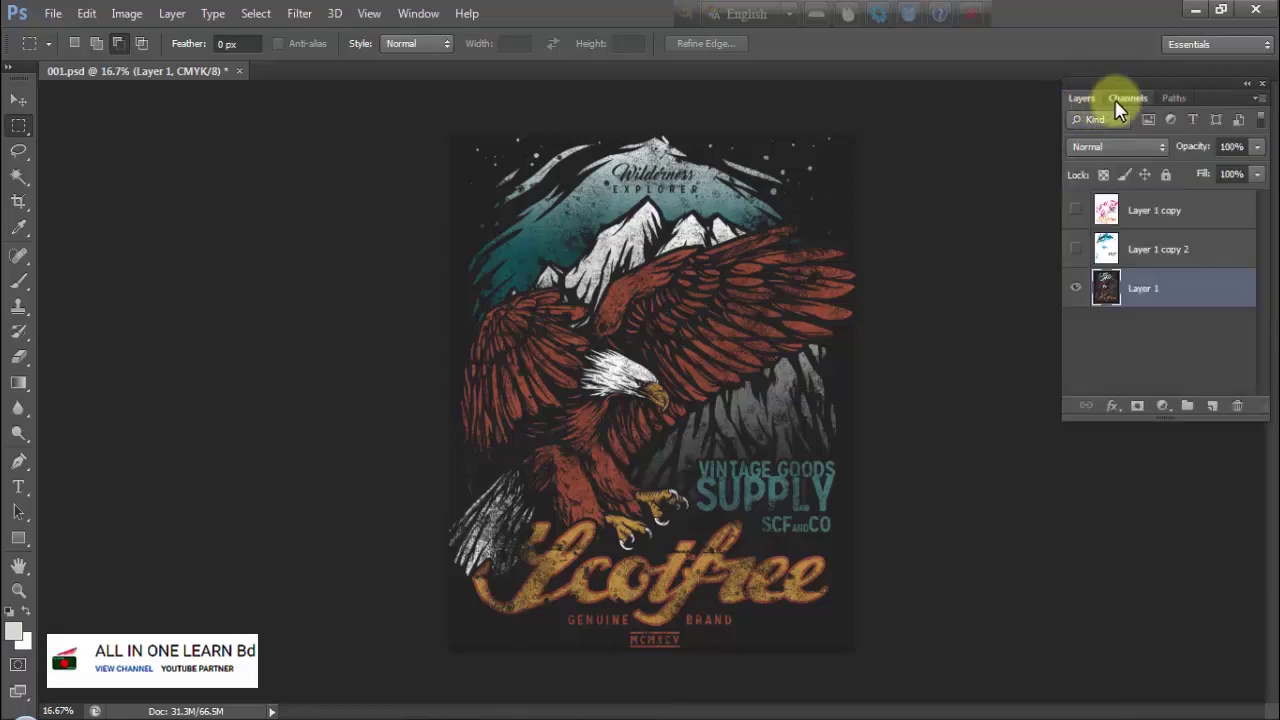
left_click(1124, 99)
left_click(1173, 95)
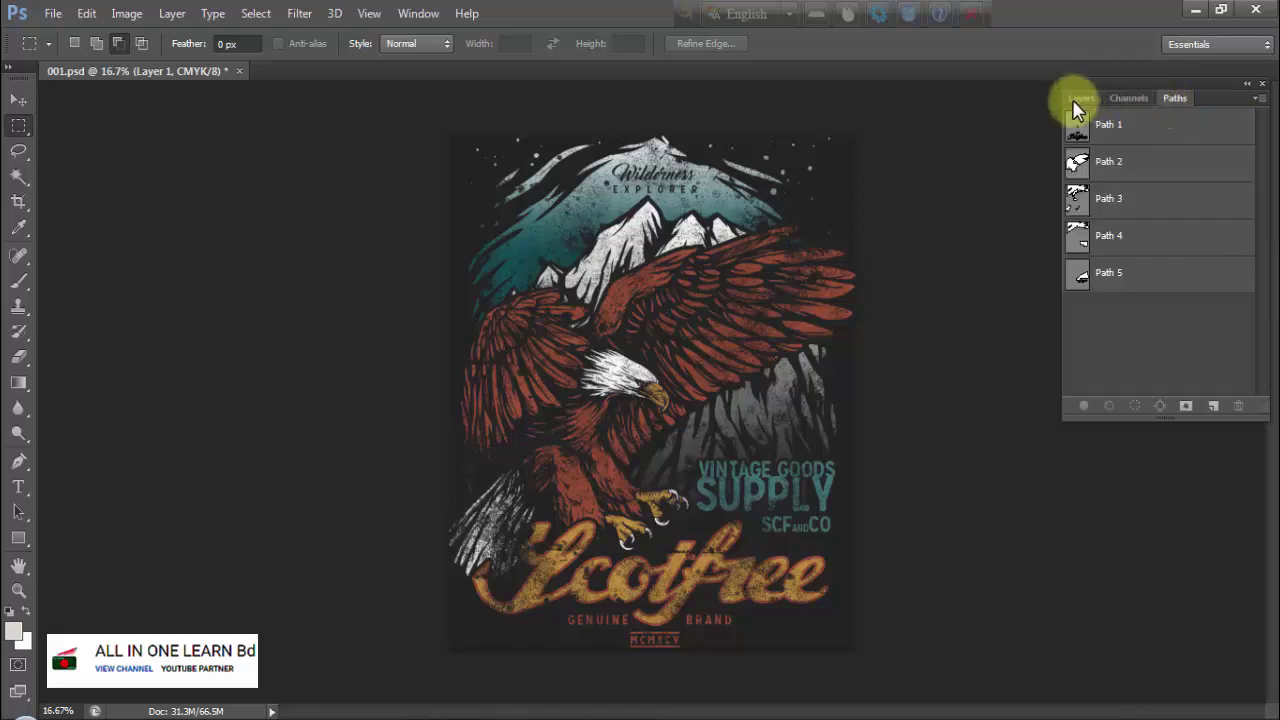
left_click(1086, 104)
left_click(1154, 340)
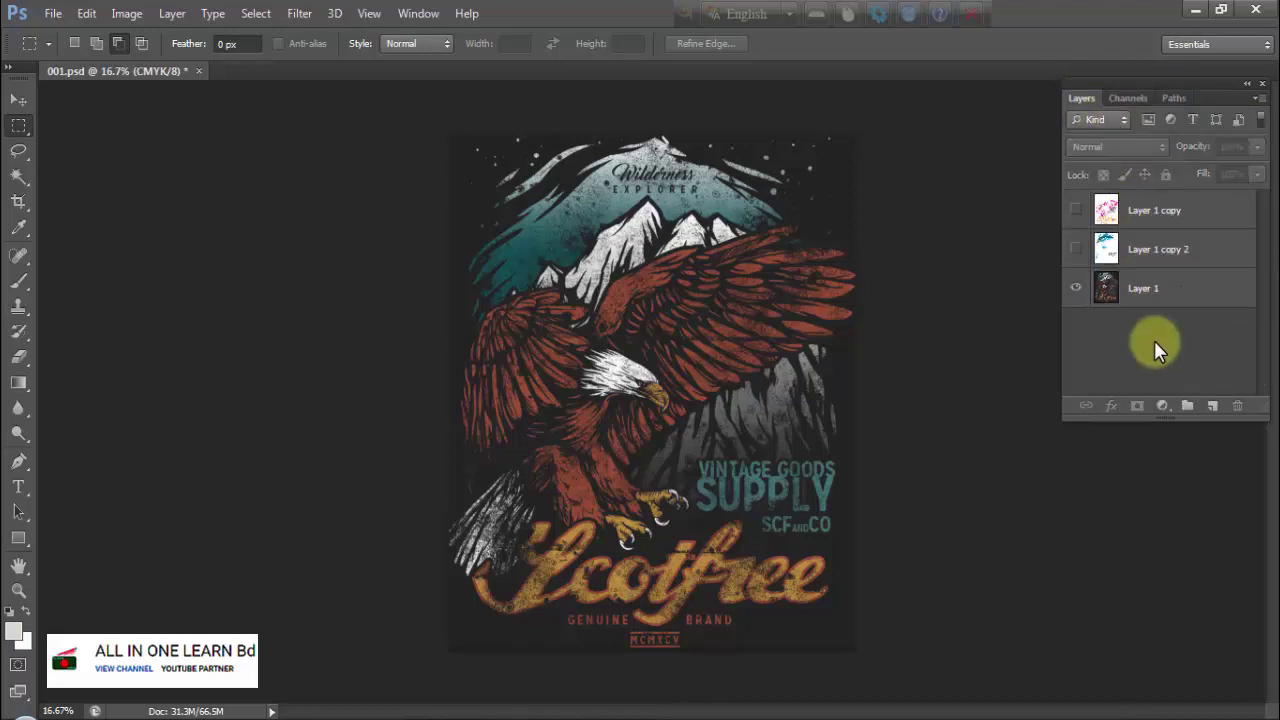
Show the extra Black spot channels and hide the CMYK composite to preview spot plates.
left_click(1127, 98)
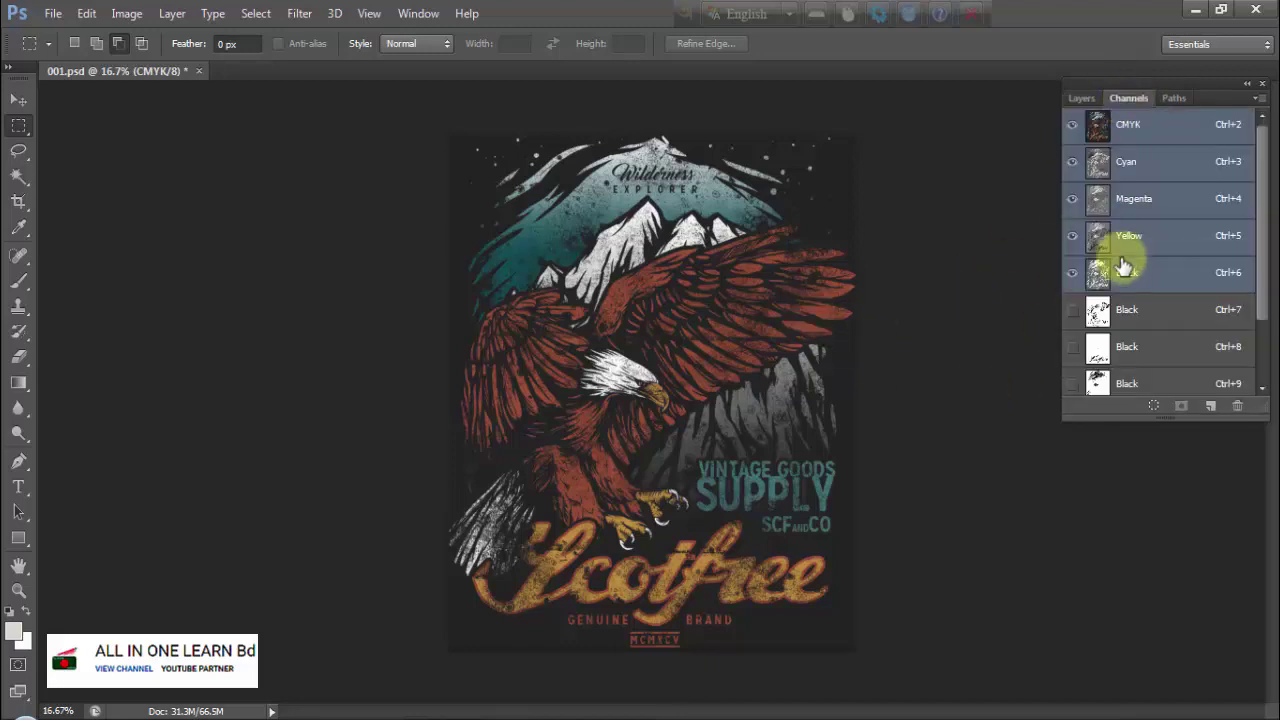
scroll(1098, 280, "down", 1)
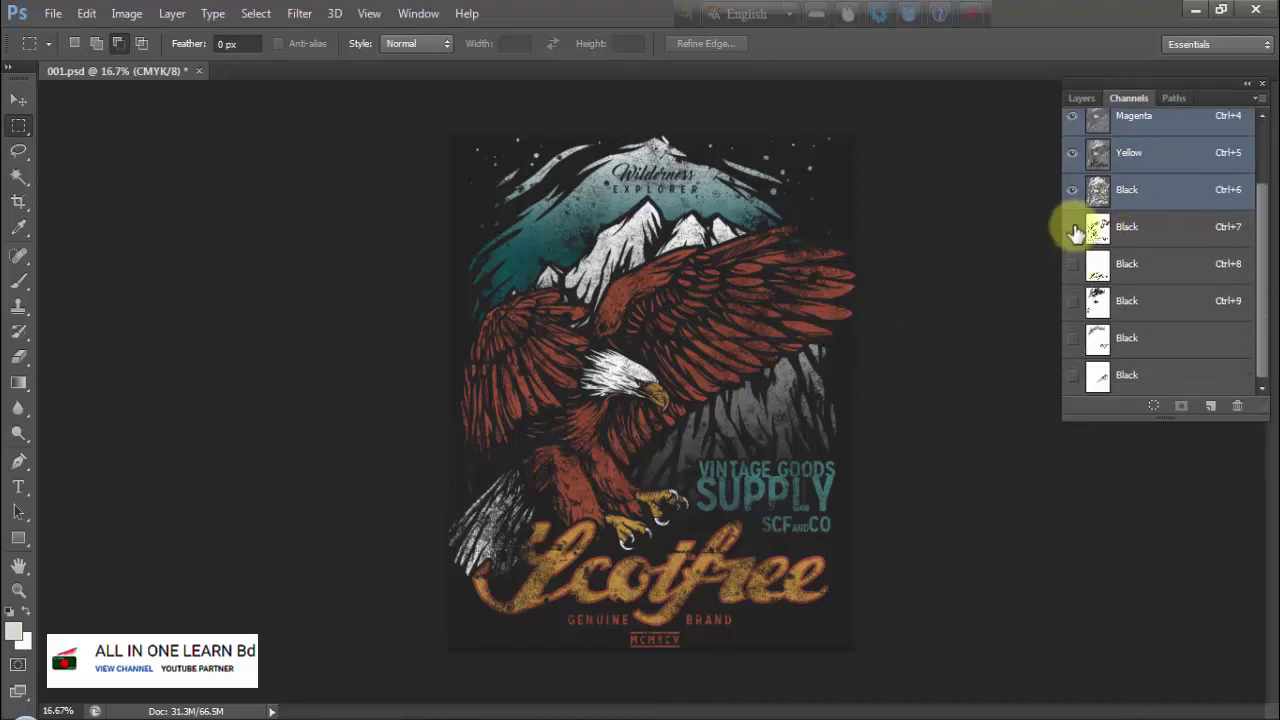
left_click_drag(1075, 232, 1072, 376)
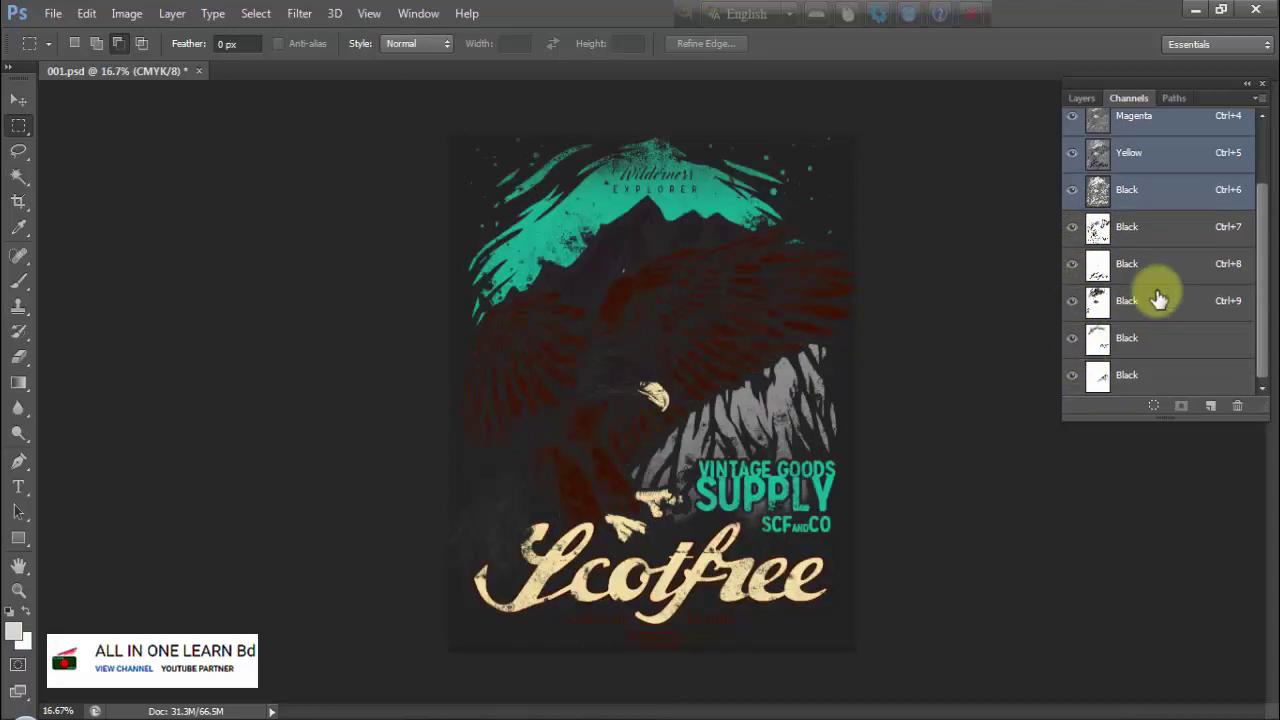
scroll(1156, 296, "up", 3)
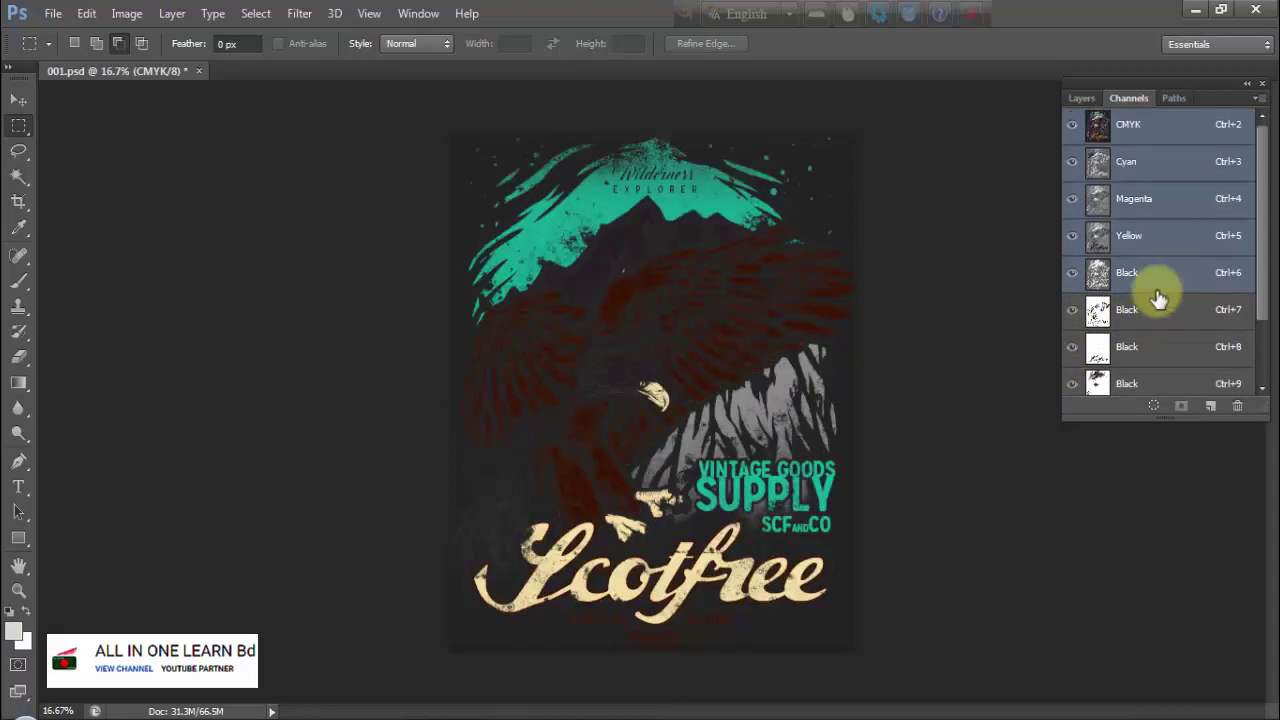
left_click(1072, 130)
scroll(1090, 340, "down", 1)
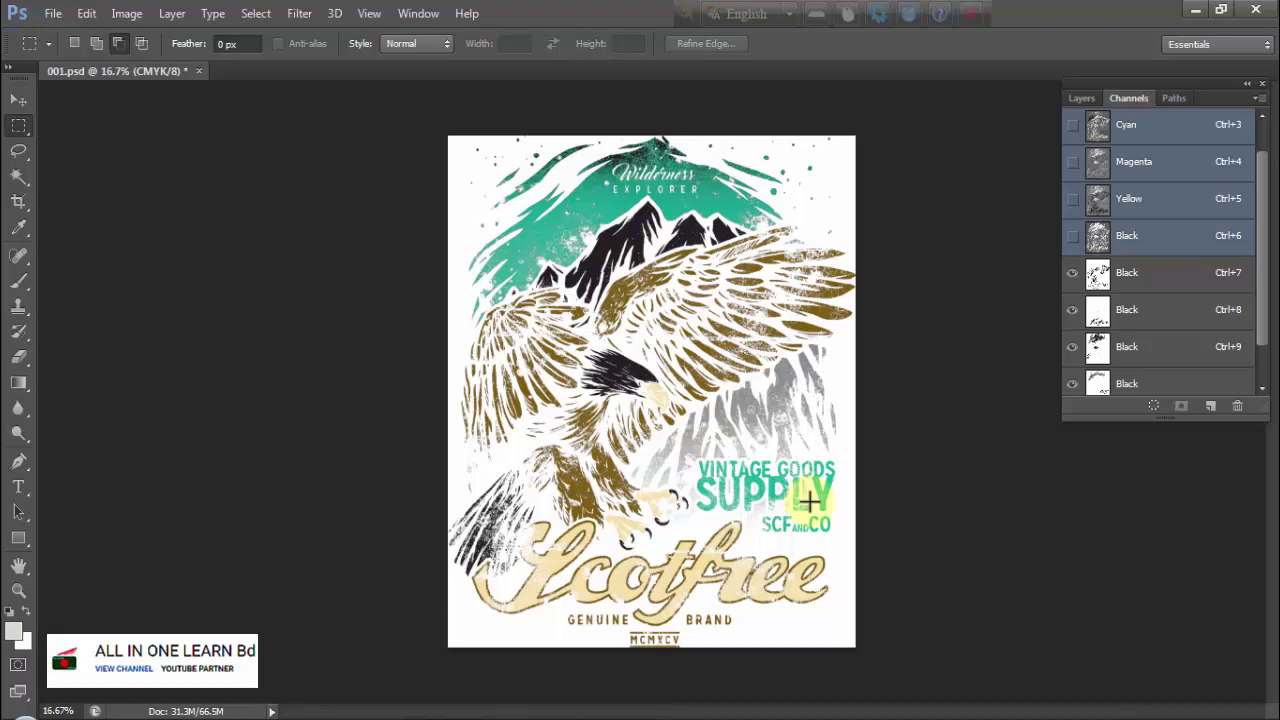
Look over the Paths, Layers and Channels lists of the eagle document.
left_click(1172, 98)
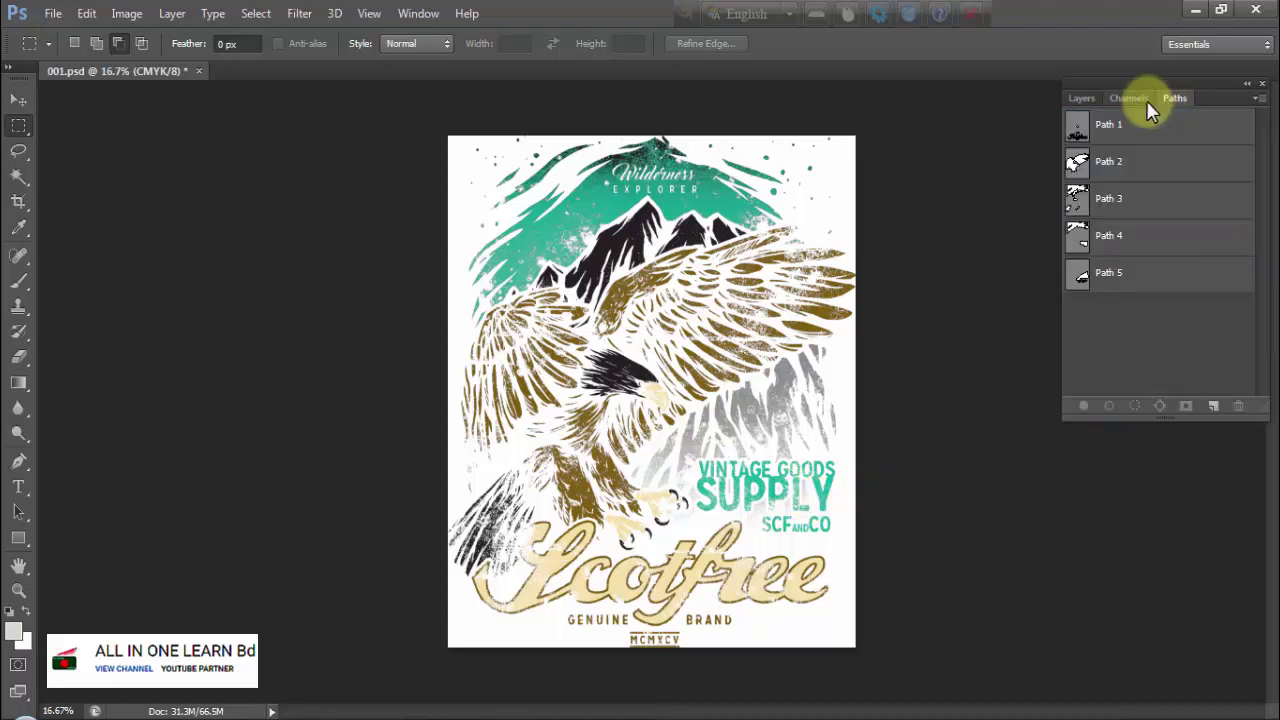
left_click(1128, 98)
left_click(1081, 98)
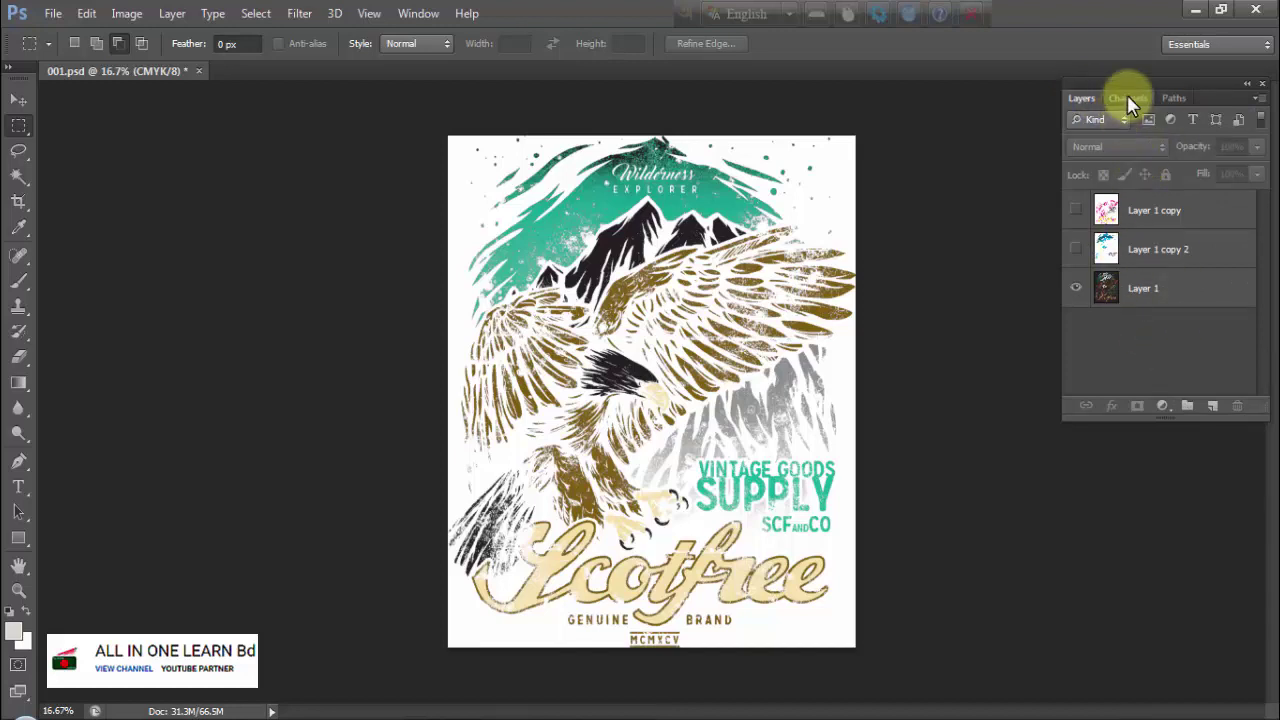
left_click(1128, 98)
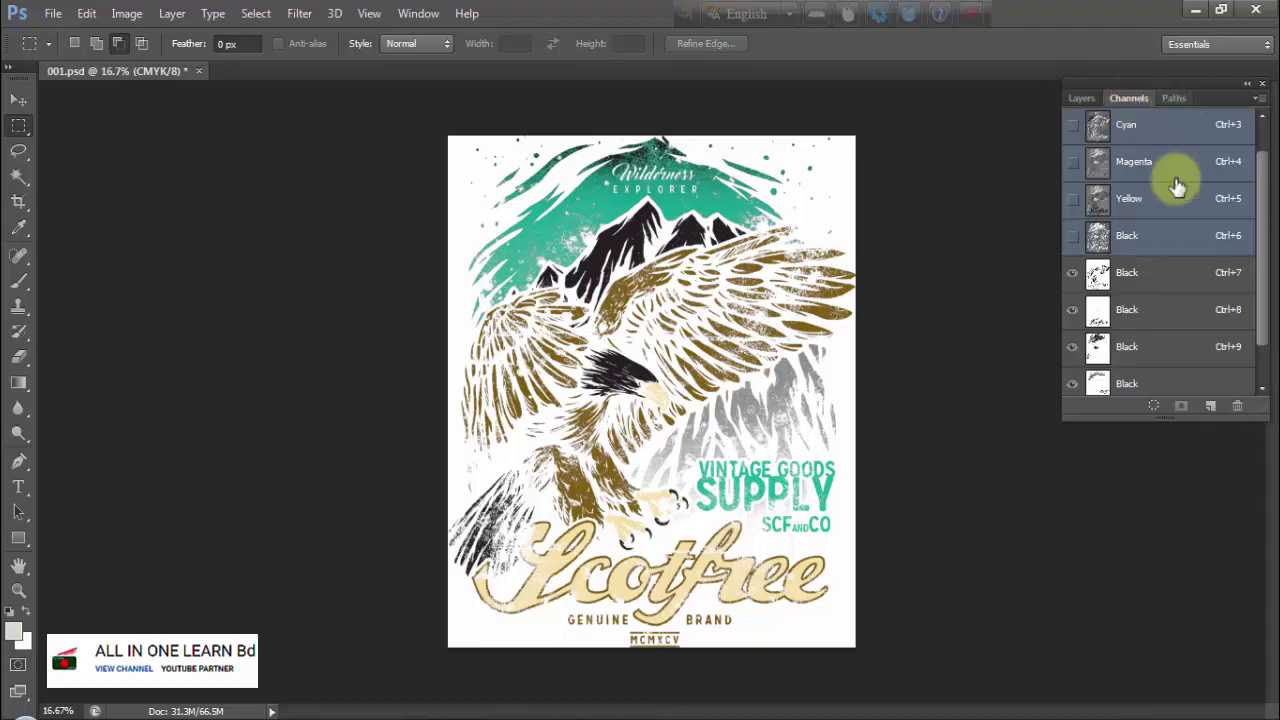
scroll(1172, 250, "down", 1)
scroll(1090, 260, "up", 2)
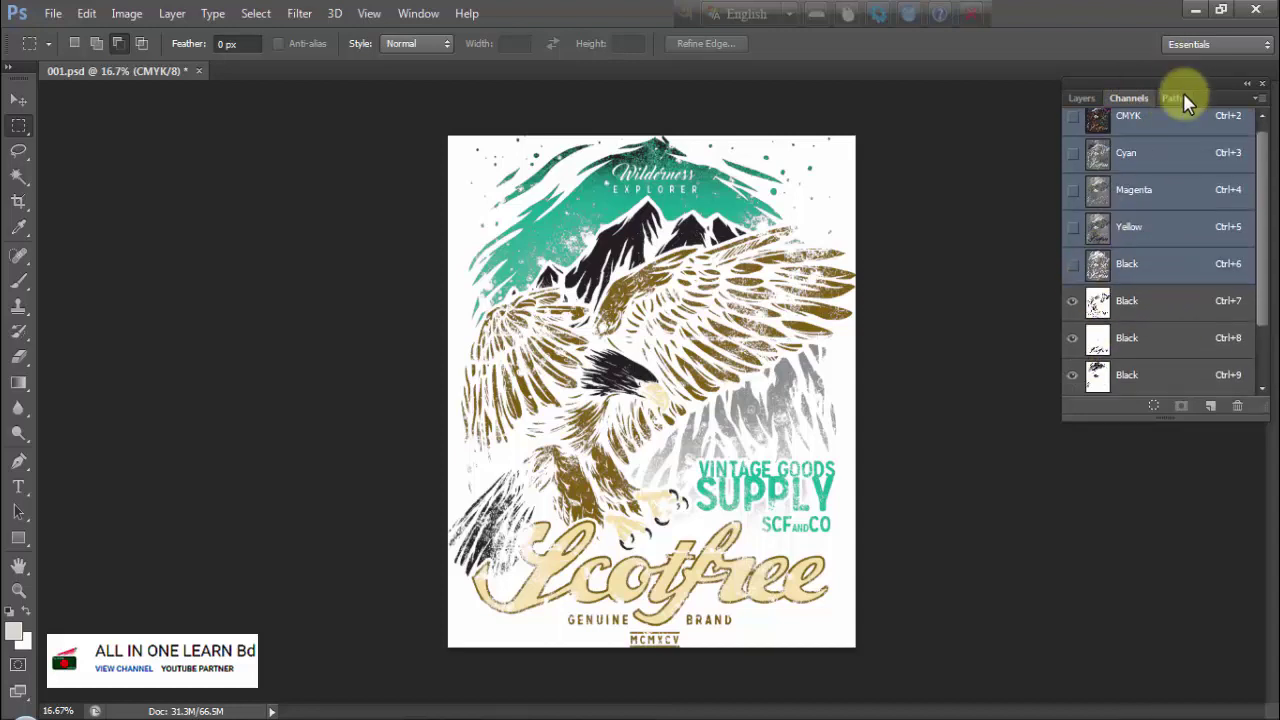
Preview the saved Path 1, Path 2, Path 3 and Path 4 outlines on the artwork.
left_click(1183, 98)
left_click(1106, 129)
left_click(1128, 168)
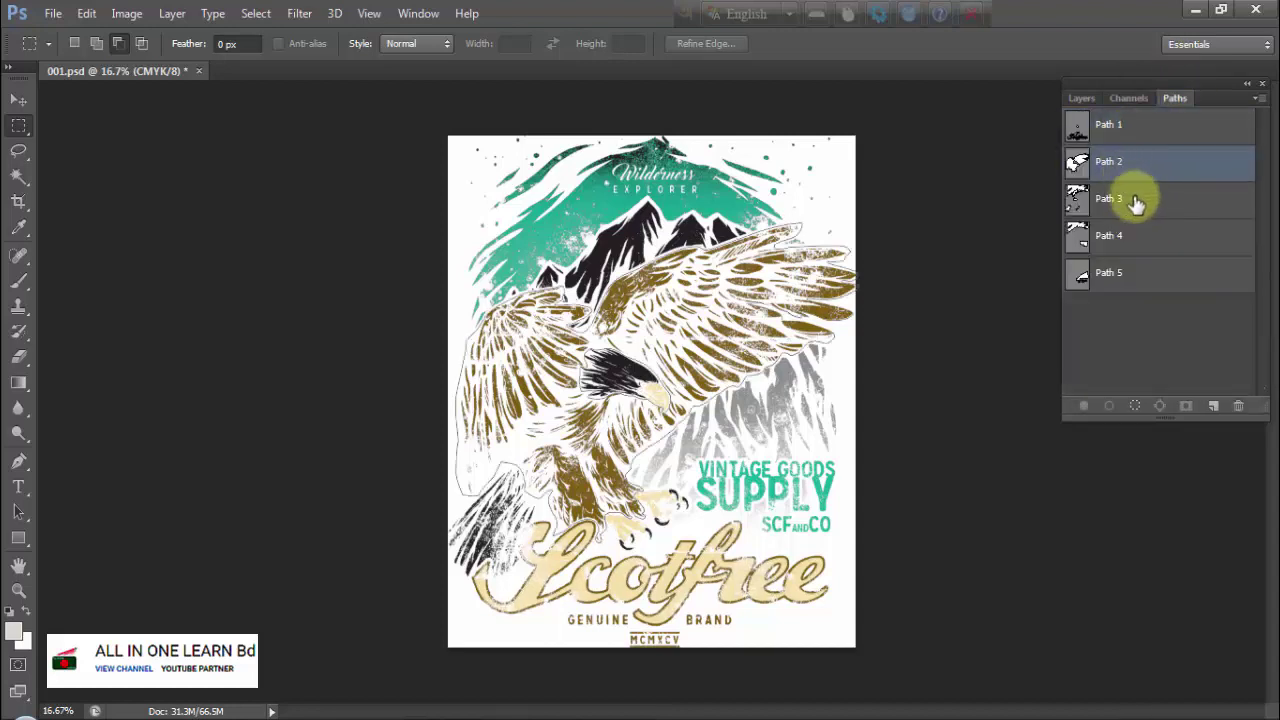
left_click(1134, 206)
left_click(1134, 238)
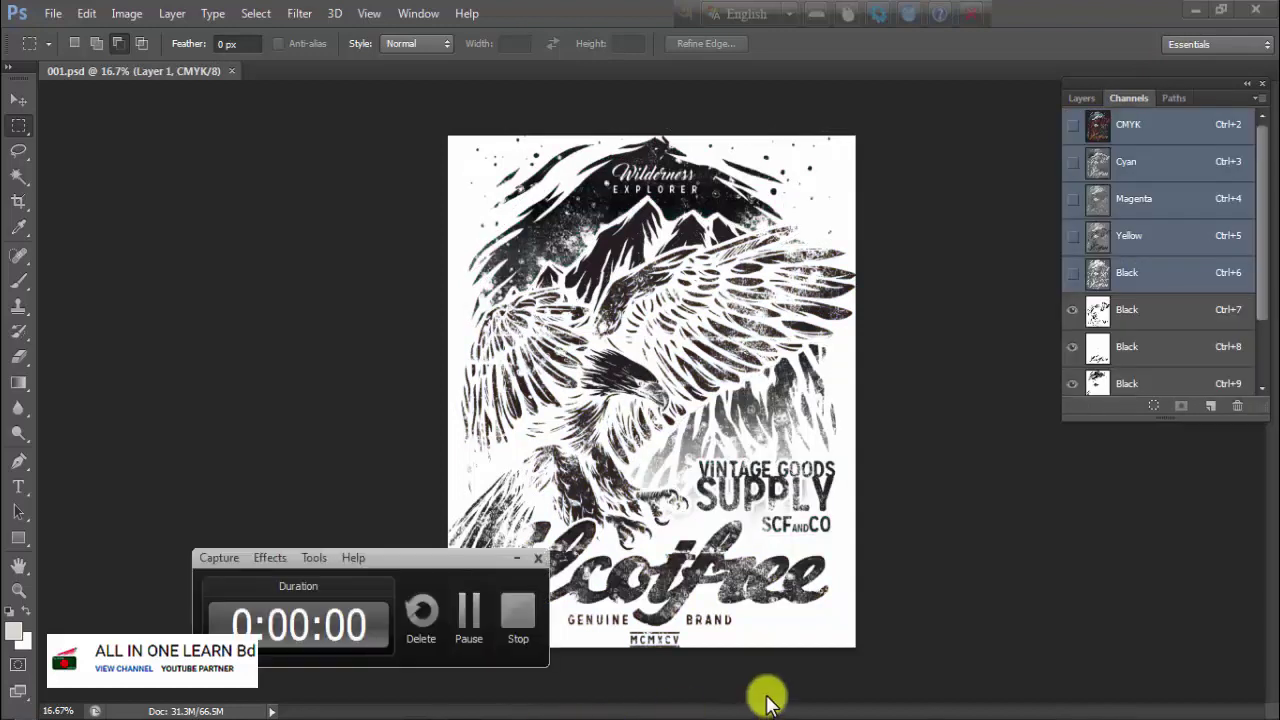
Check the Layers list, then hide the extra Black spot channels in Channels.
left_click(470, 620)
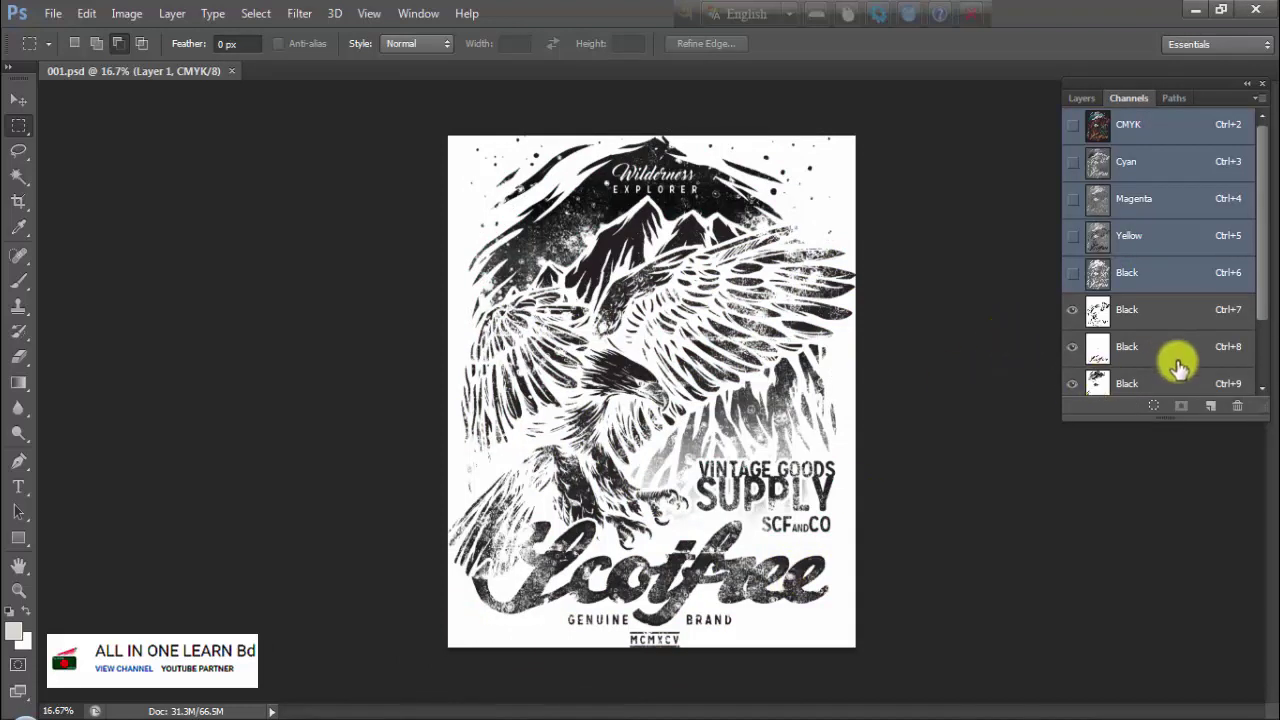
scroll(1178, 362, "down", 2)
scroll(1190, 360, "up", 2)
scroll(1196, 360, "down", 3)
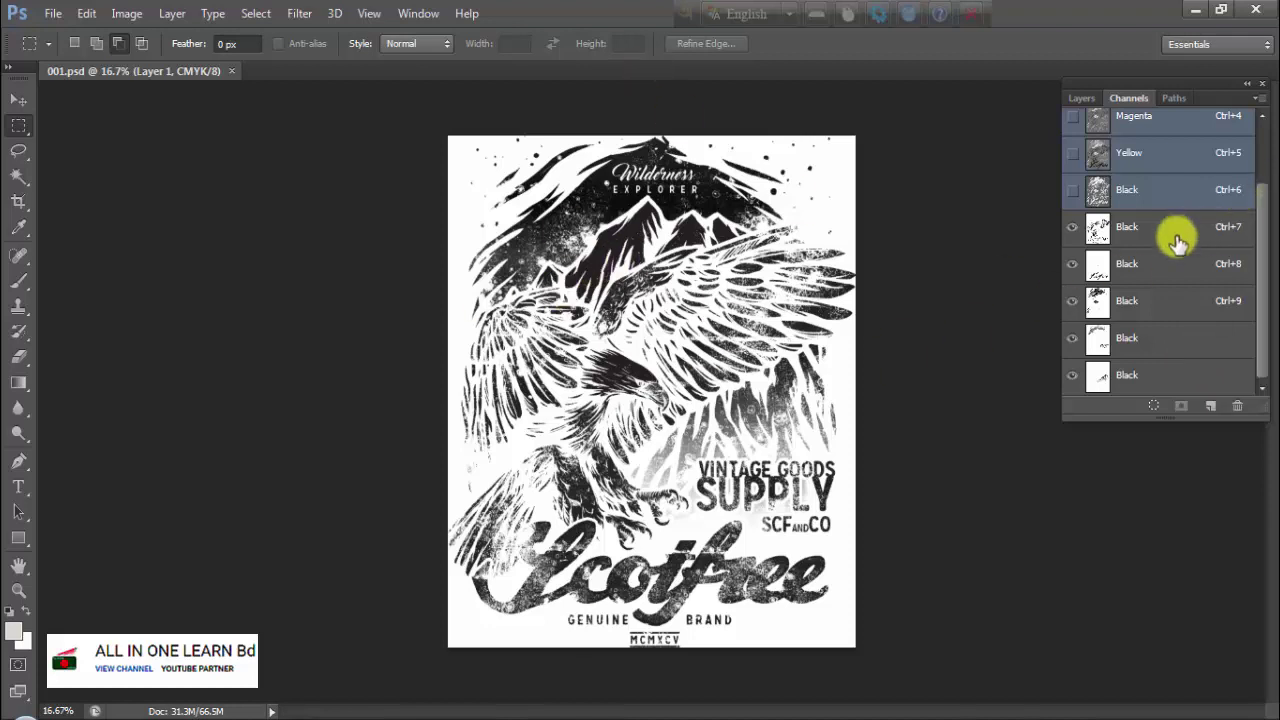
scroll(1160, 250, "up", 3)
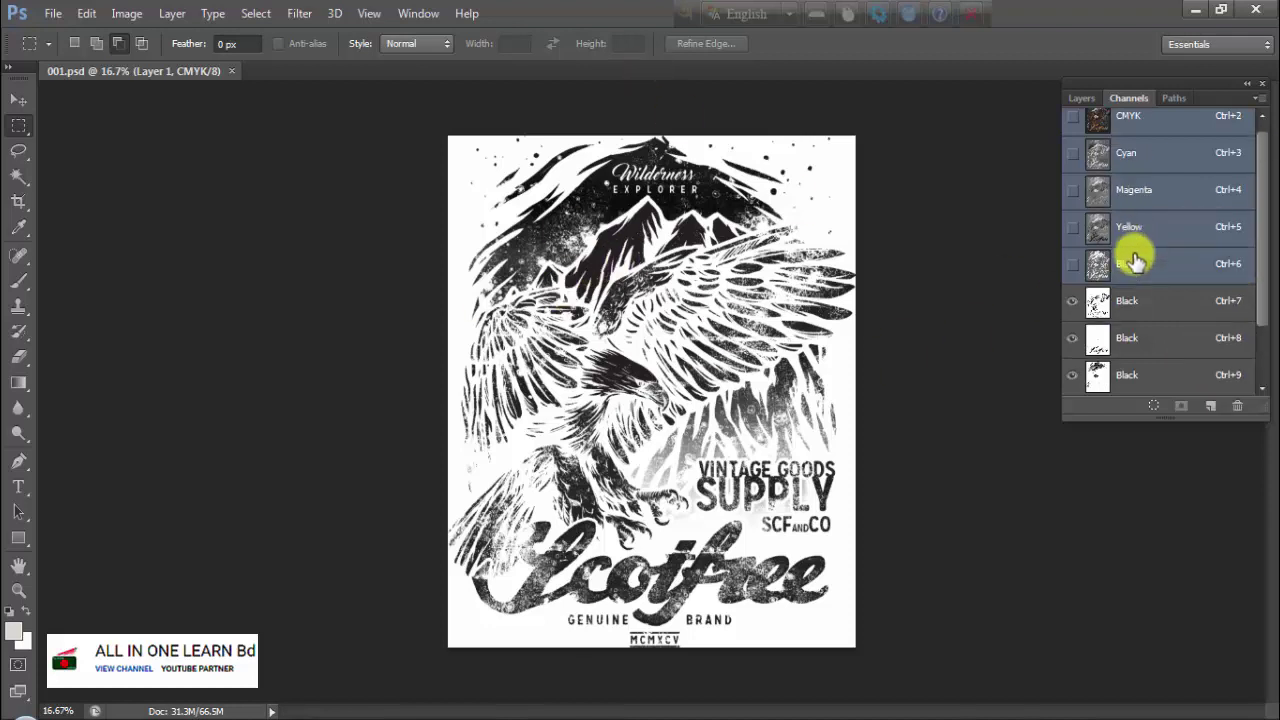
left_click(1081, 98)
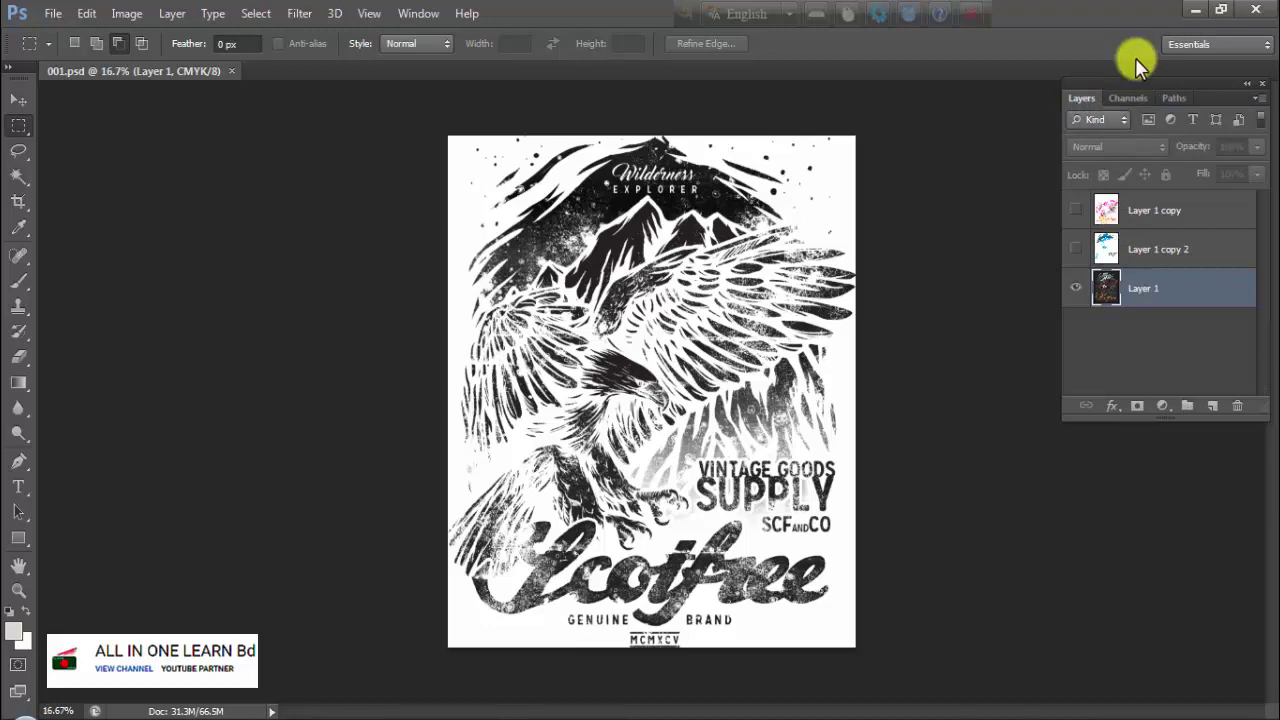
left_click(1128, 98)
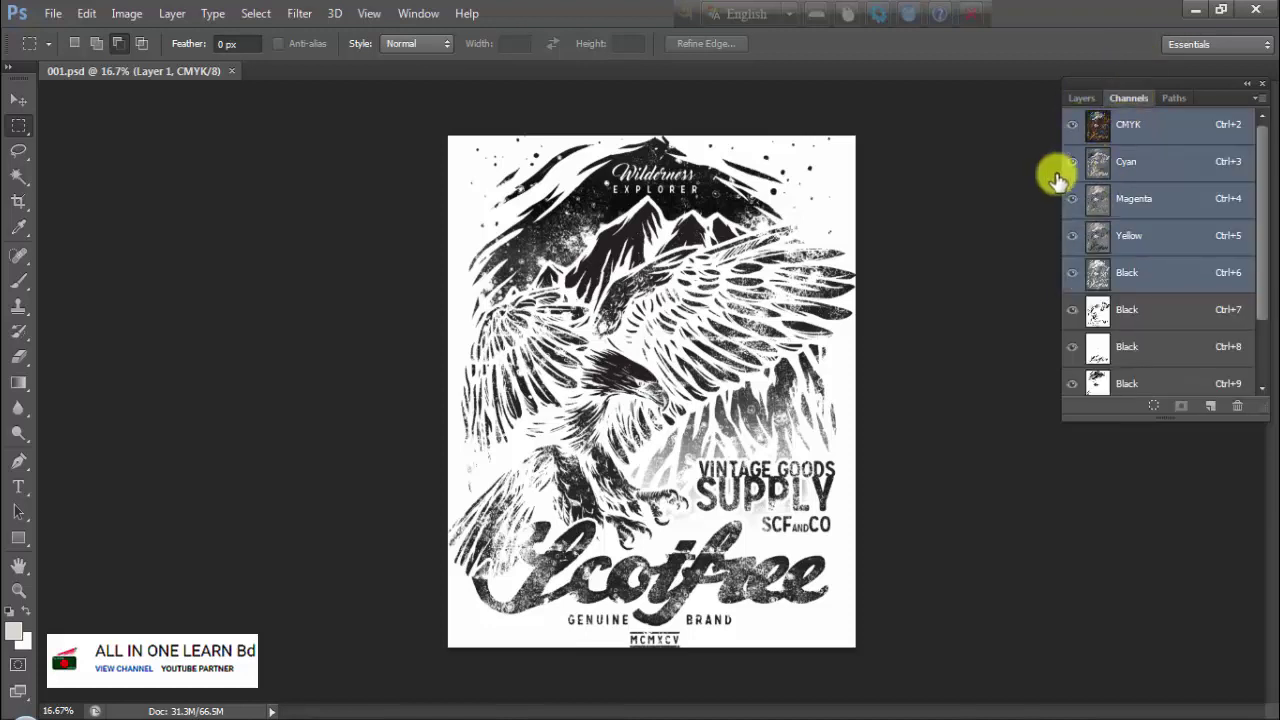
scroll(1057, 180, "down", 1)
left_click_drag(1072, 226, 1072, 376)
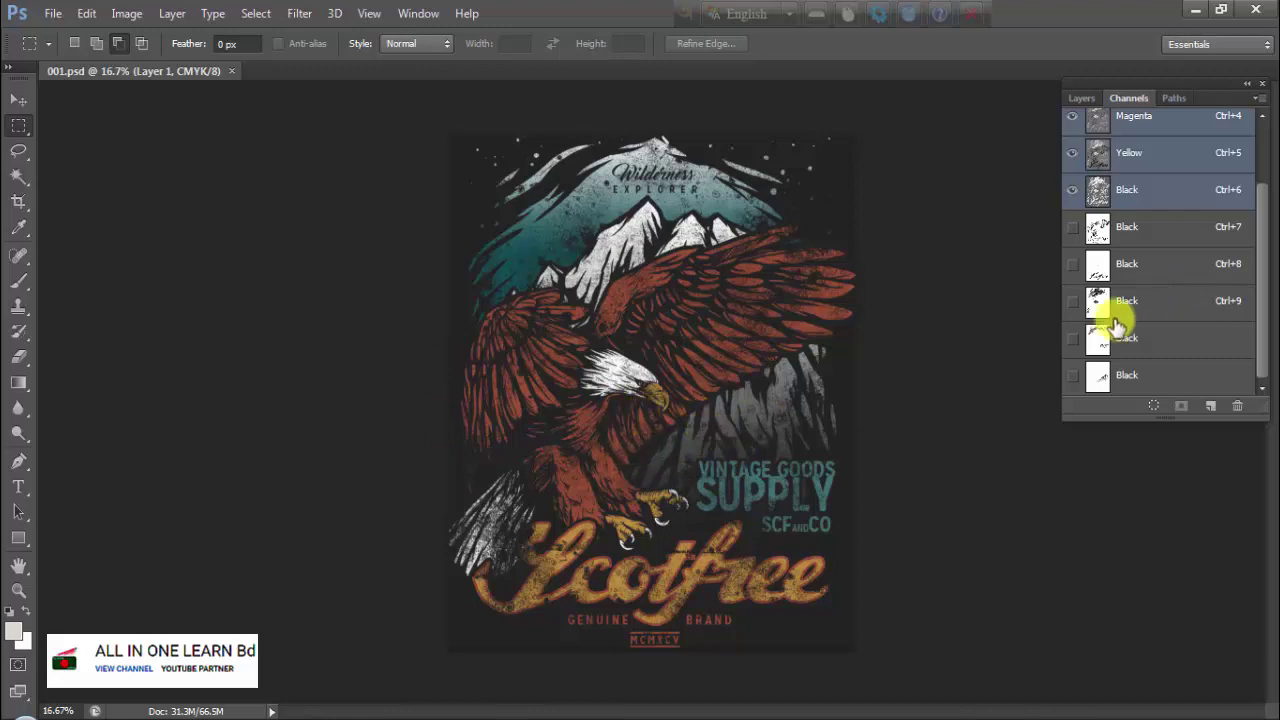
Preview Paths 5, 4, 3, 2 and 1, finishing on Path 5's mountain outline.
left_click(1082, 98)
left_click(1128, 98)
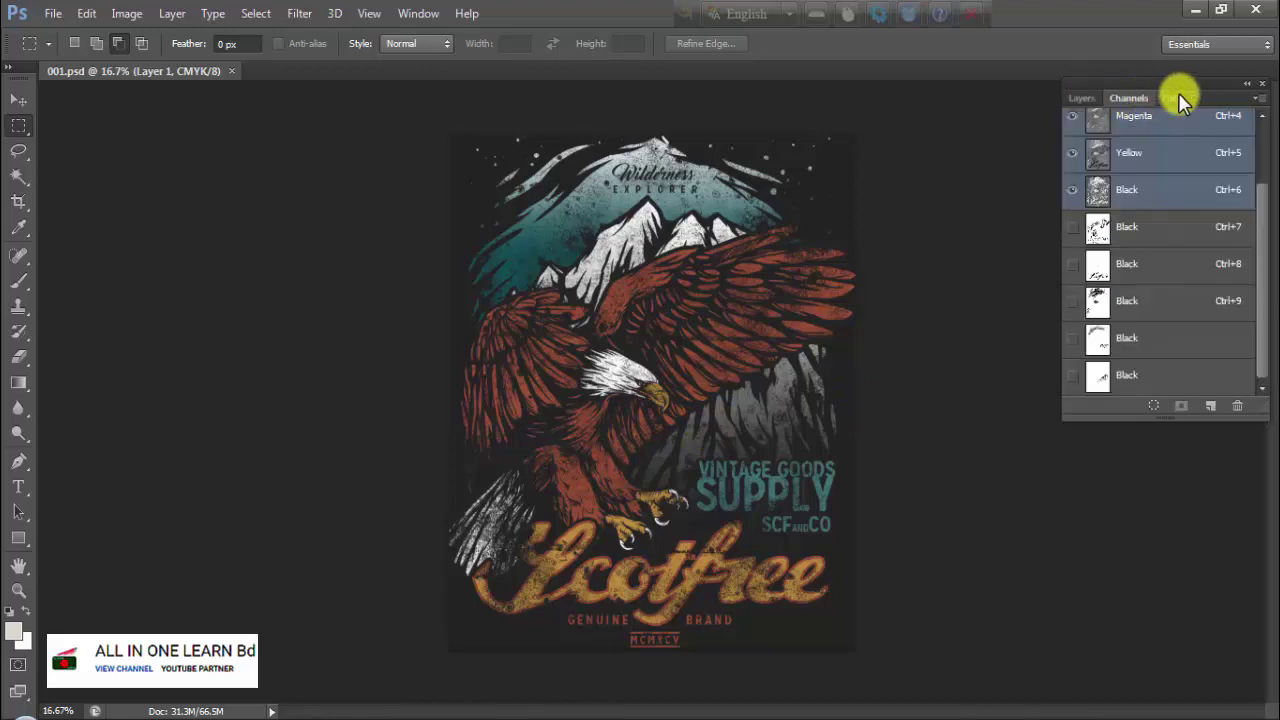
left_click(1176, 98)
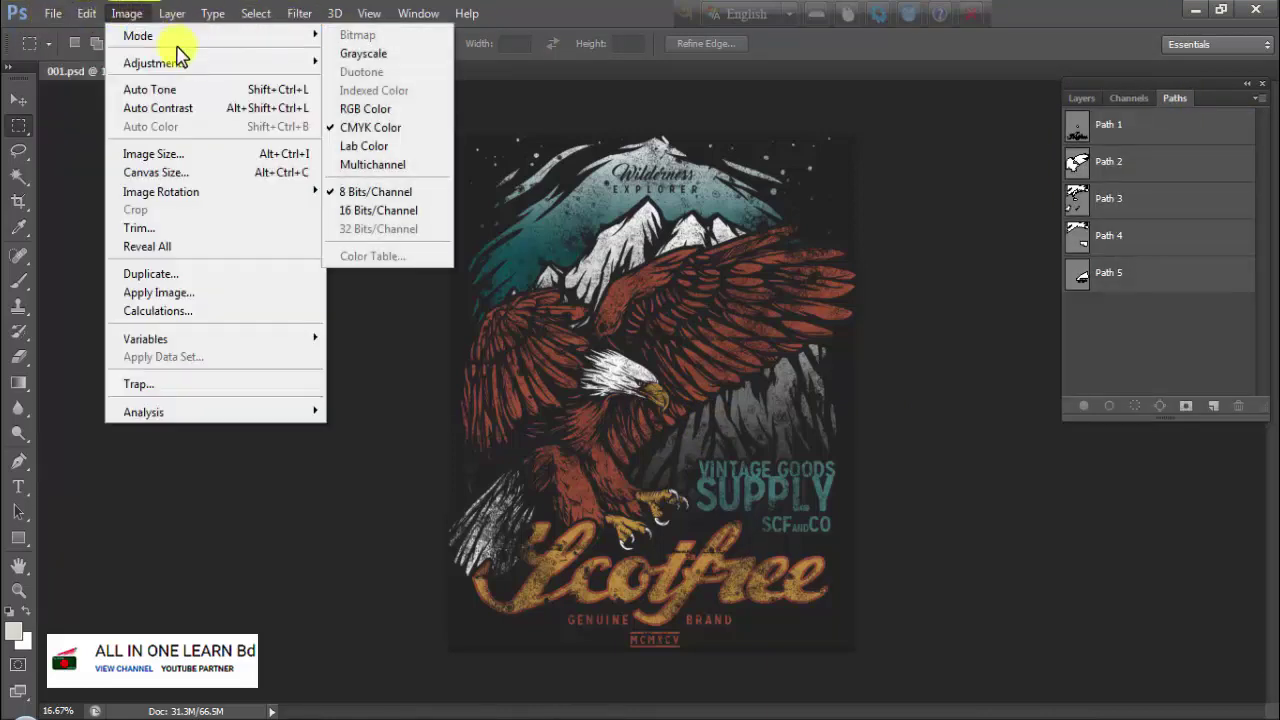
mouse_move(126, 13)
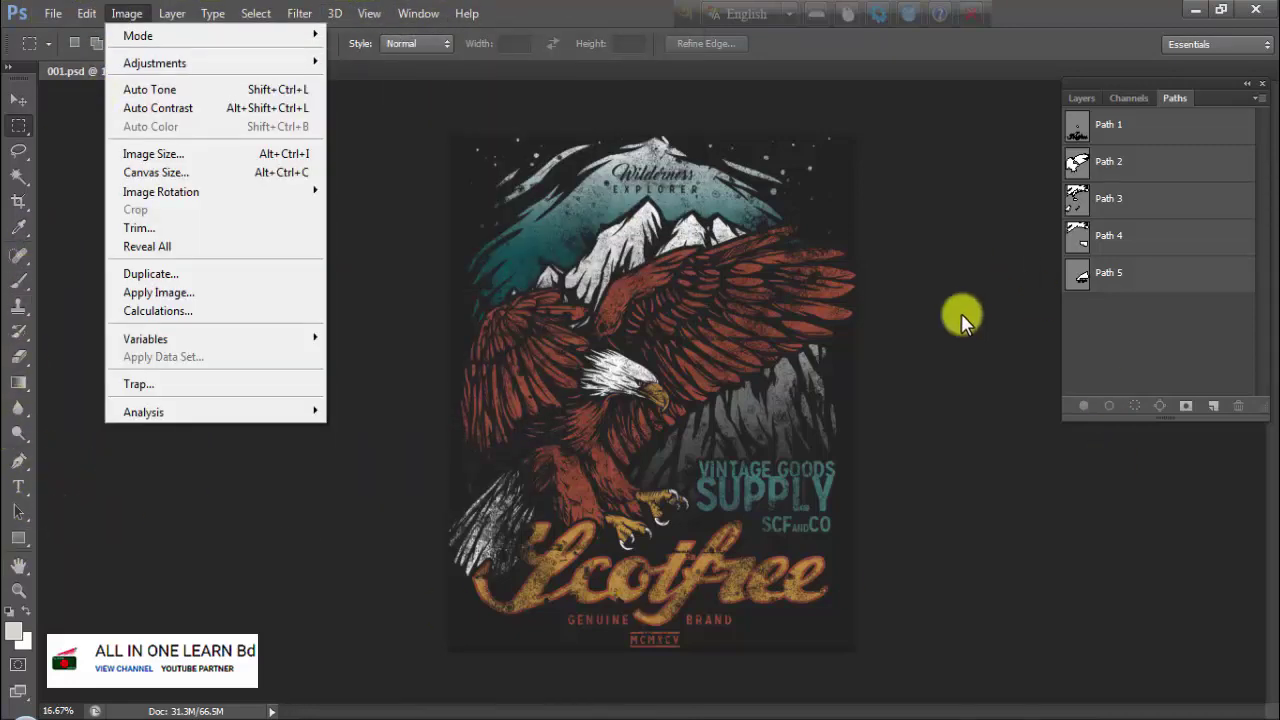
left_click(1154, 272)
left_click(1143, 240)
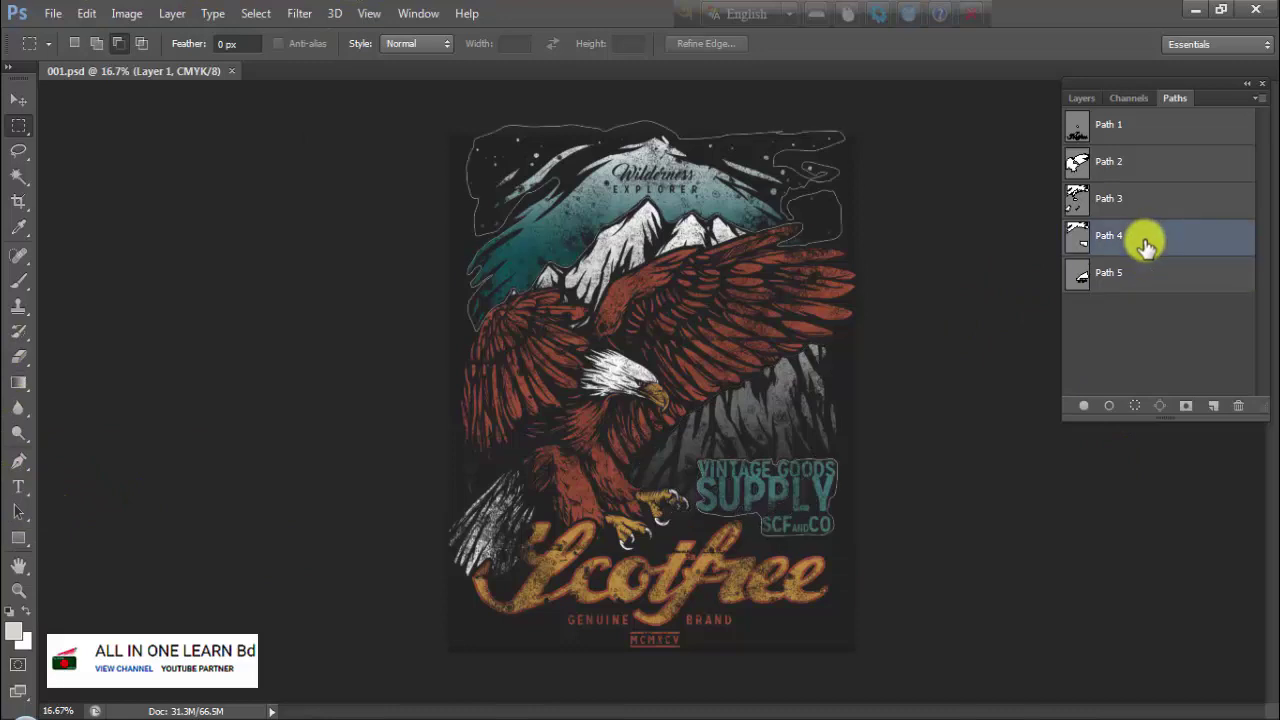
left_click(1115, 197)
left_click(1122, 165)
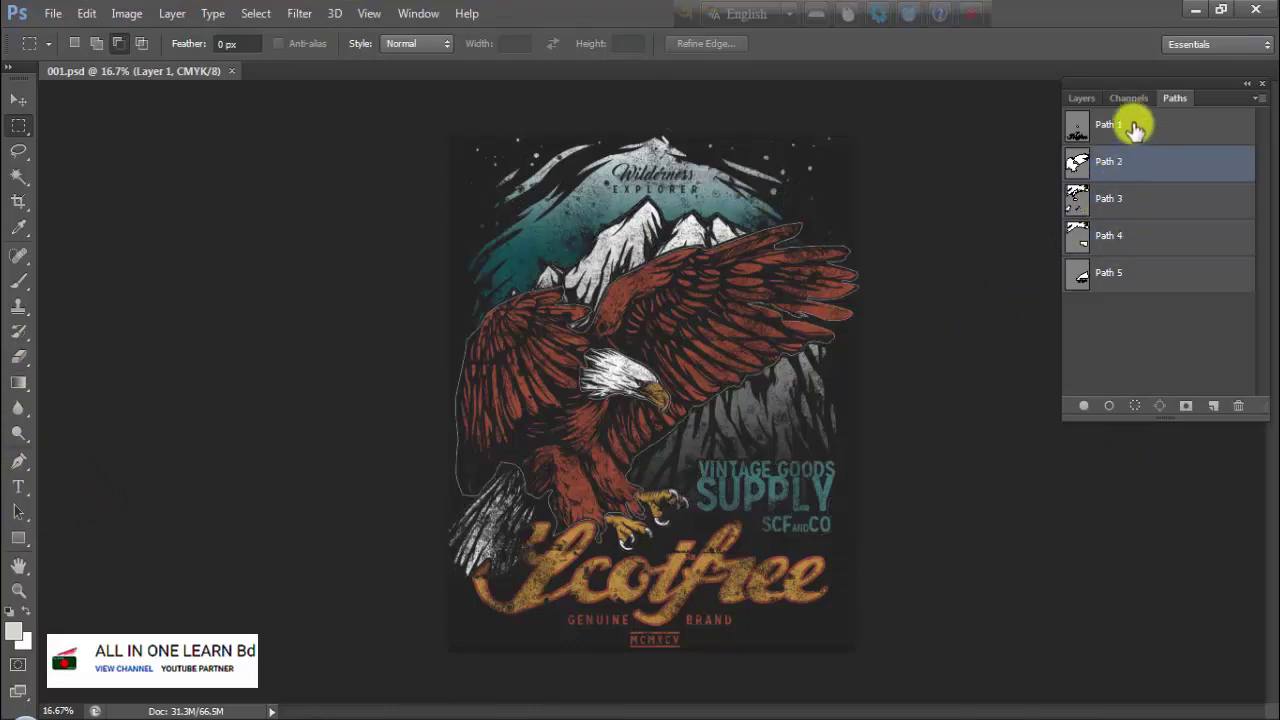
left_click(1135, 127)
left_click(1127, 283)
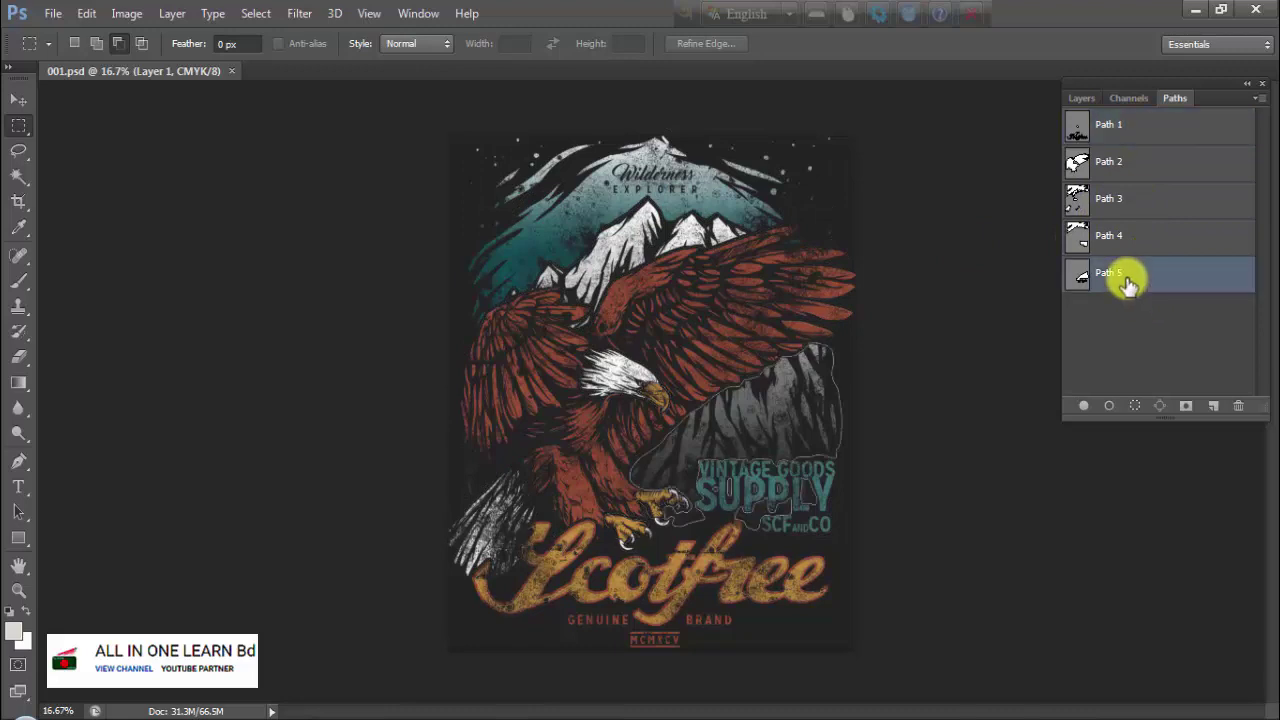
left_click(1128, 97)
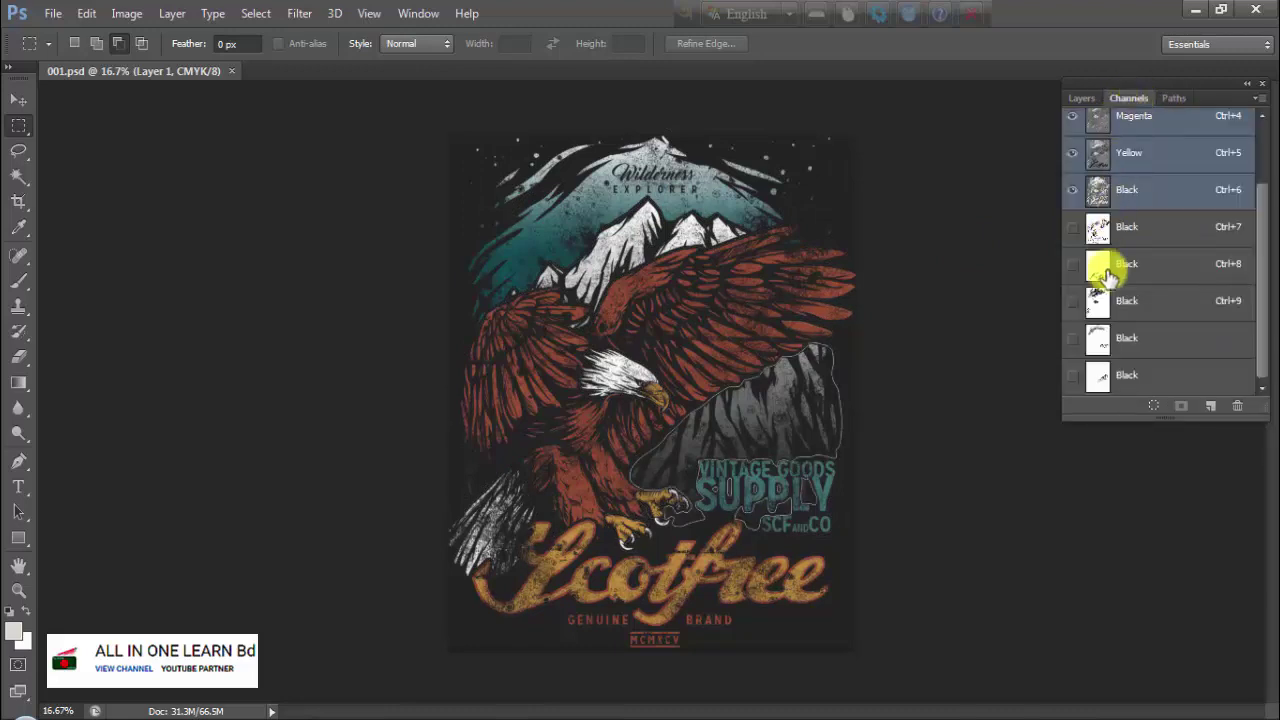
scroll(1090, 280, "up", 1)
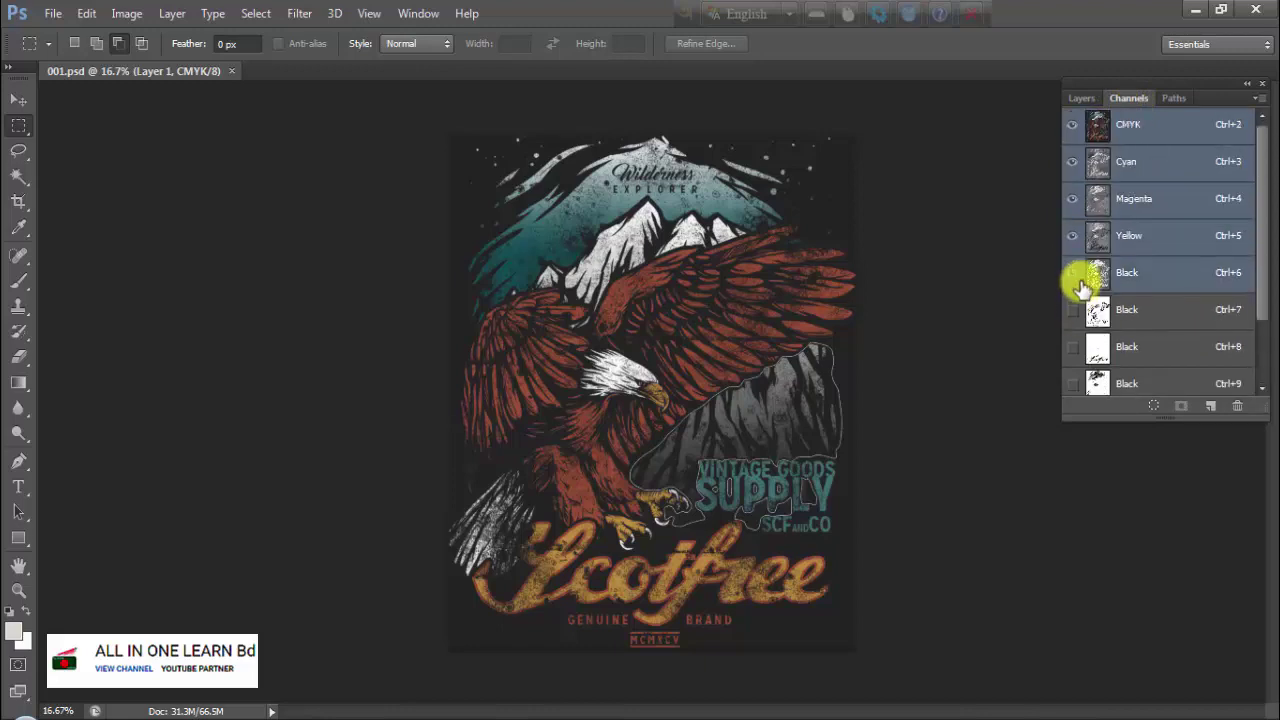
scroll(1085, 285, "down", 2)
left_click_drag(1082, 230, 1080, 394)
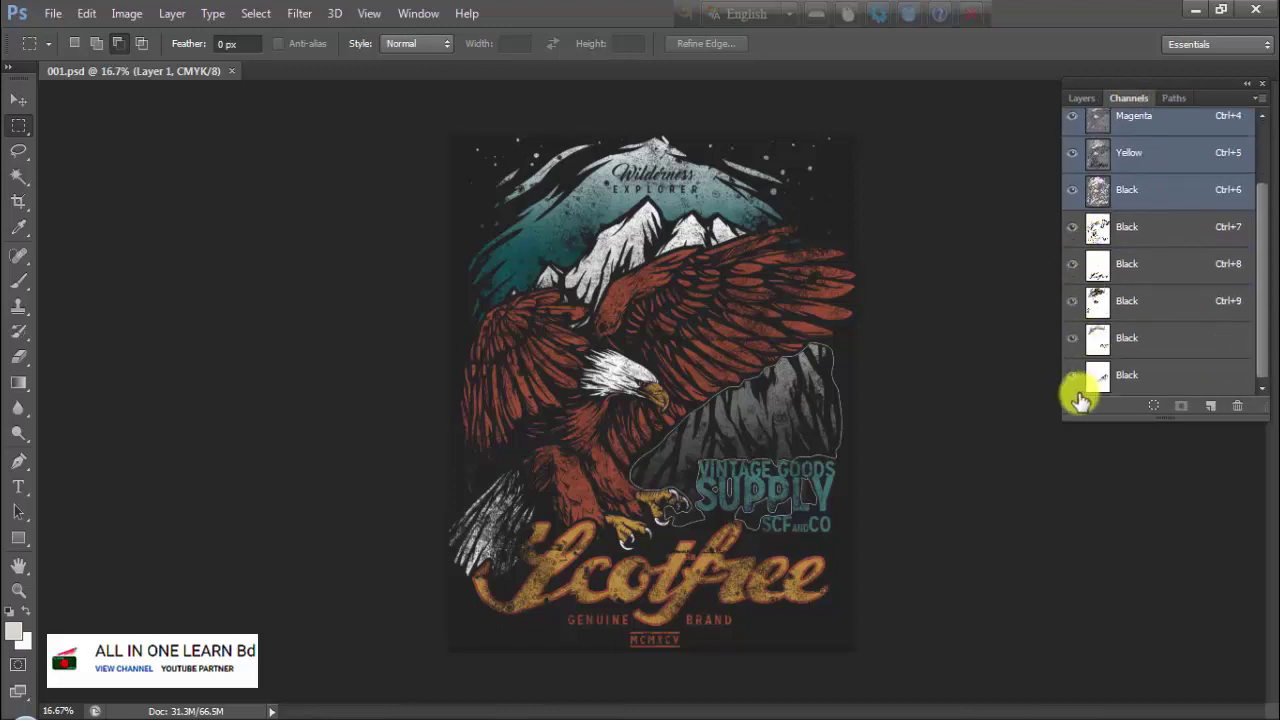
scroll(1118, 288, "up", 2)
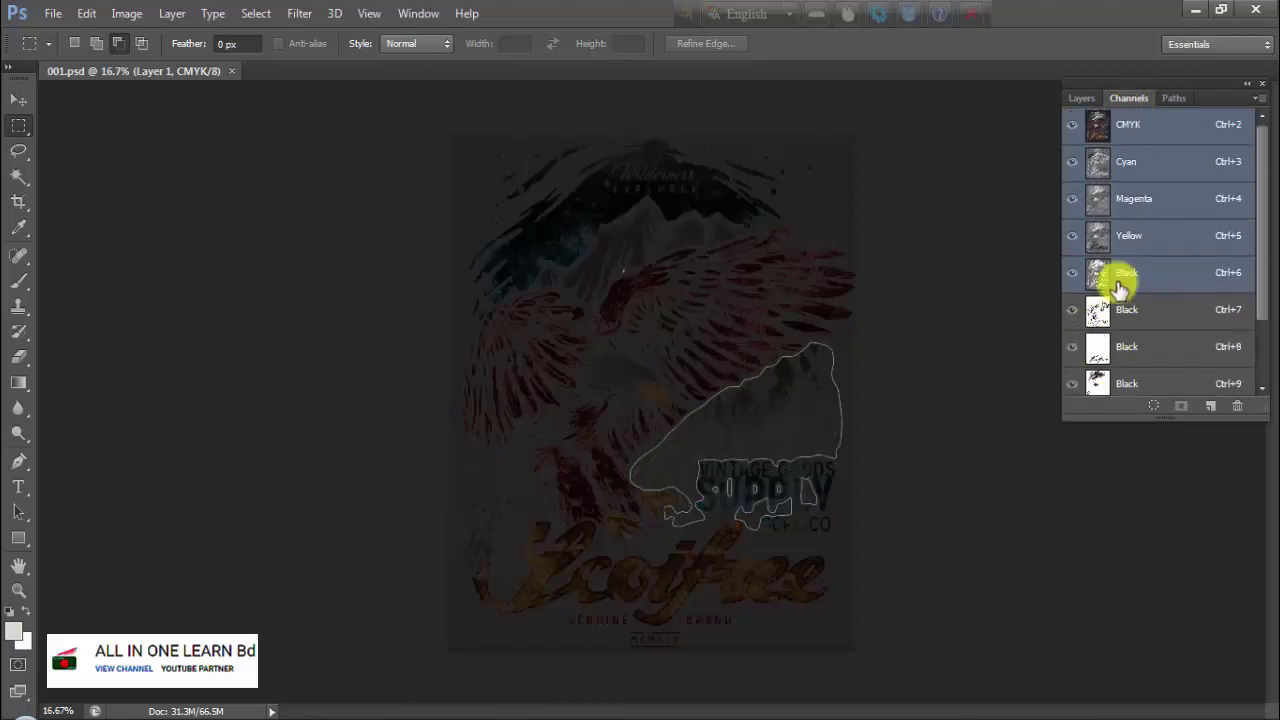
left_click(1072, 124)
scroll(1120, 320, "down", 1)
scroll(1120, 335, "down", 1)
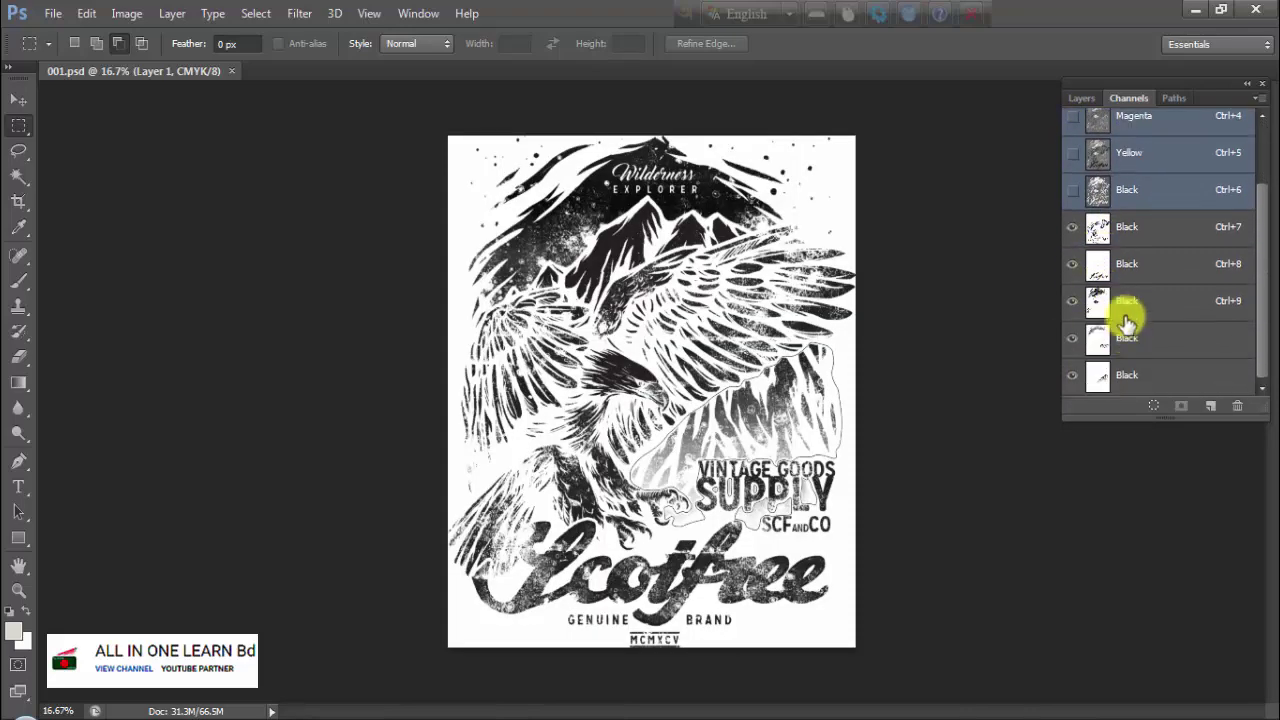
left_click(1146, 228)
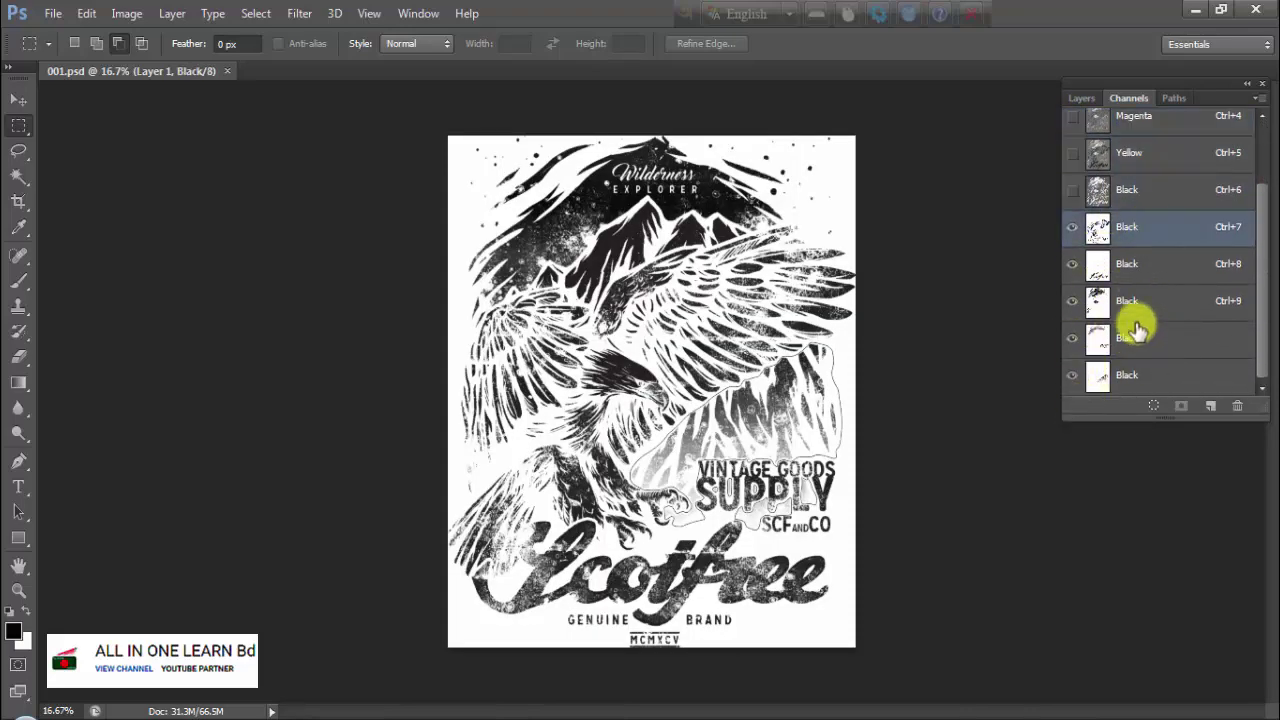
double_click(1097, 228)
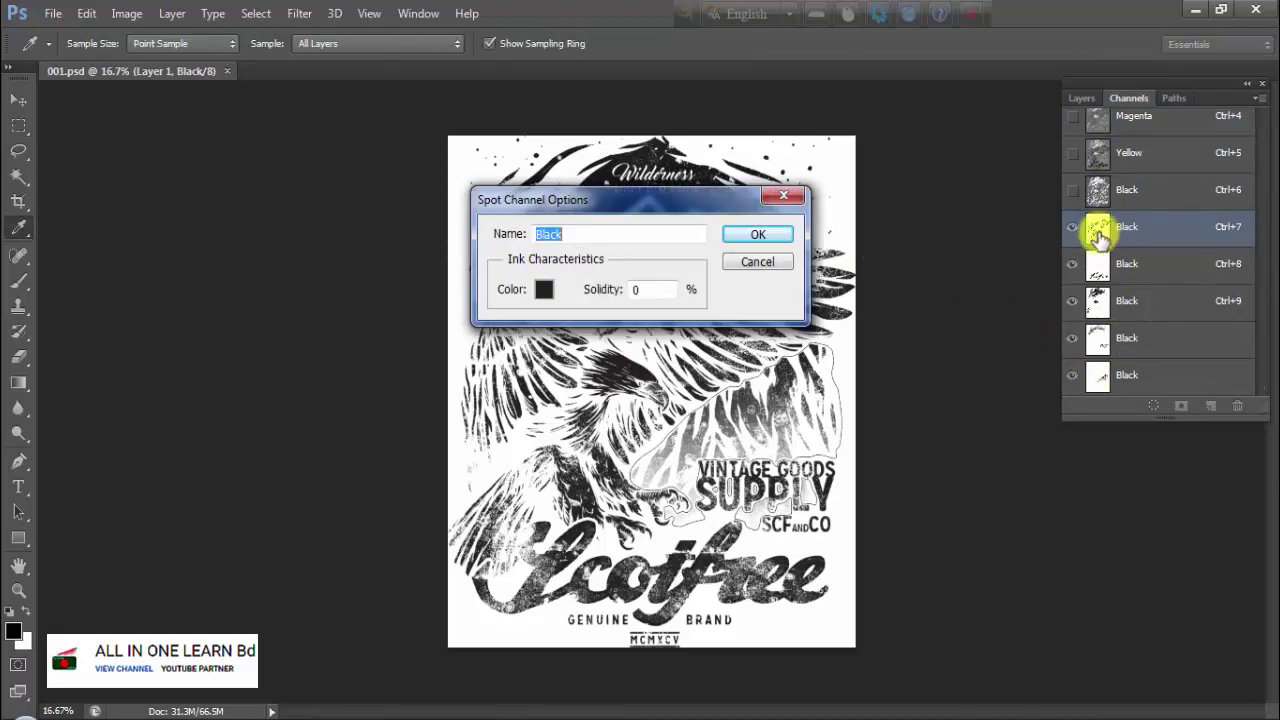
left_click(765, 270)
scroll(1114, 229, "up", 1)
scroll(1094, 251, "up", 1)
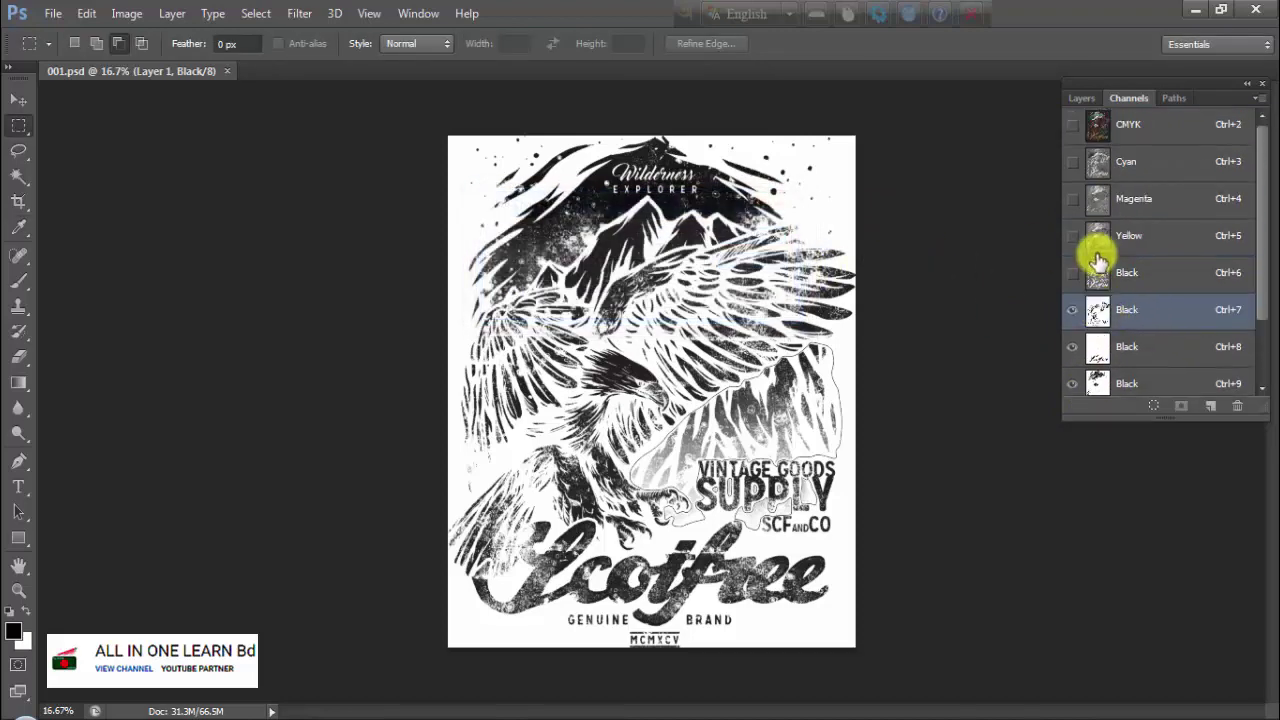
Hide the colour composite, then hide each of the four Black spot plates in turn.
left_click(1073, 125)
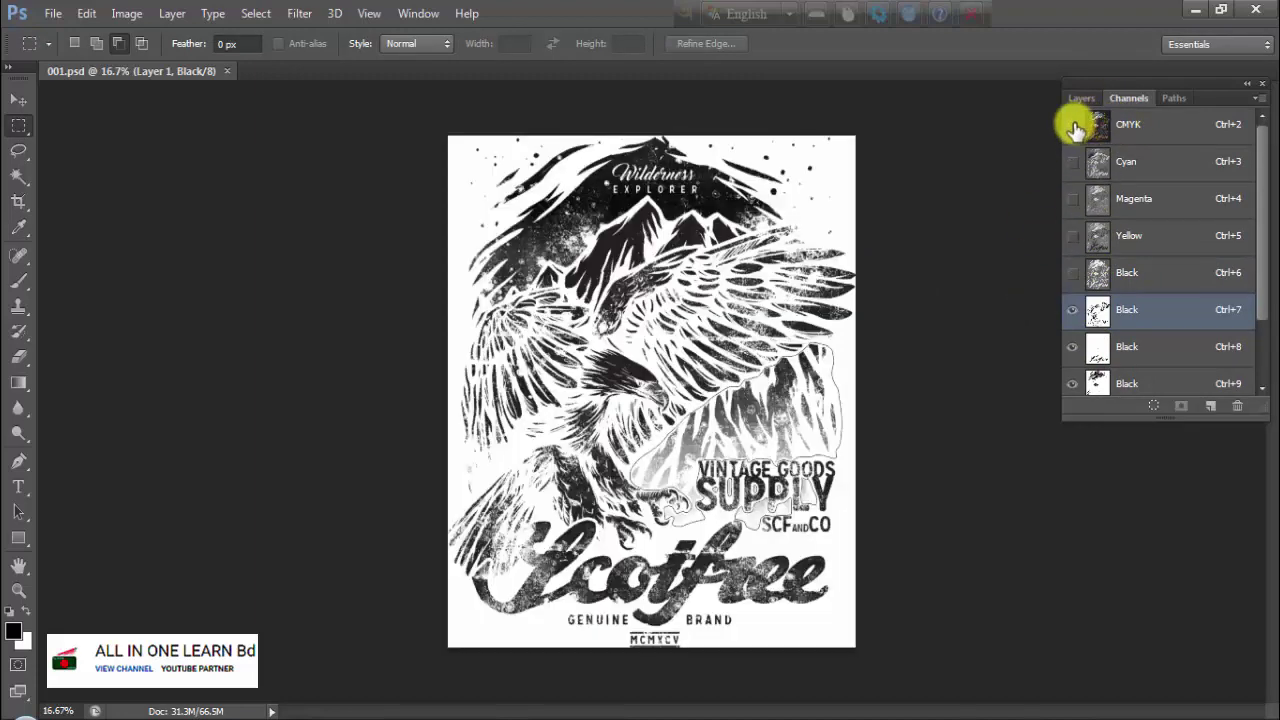
left_click(1073, 125)
left_click(1073, 125)
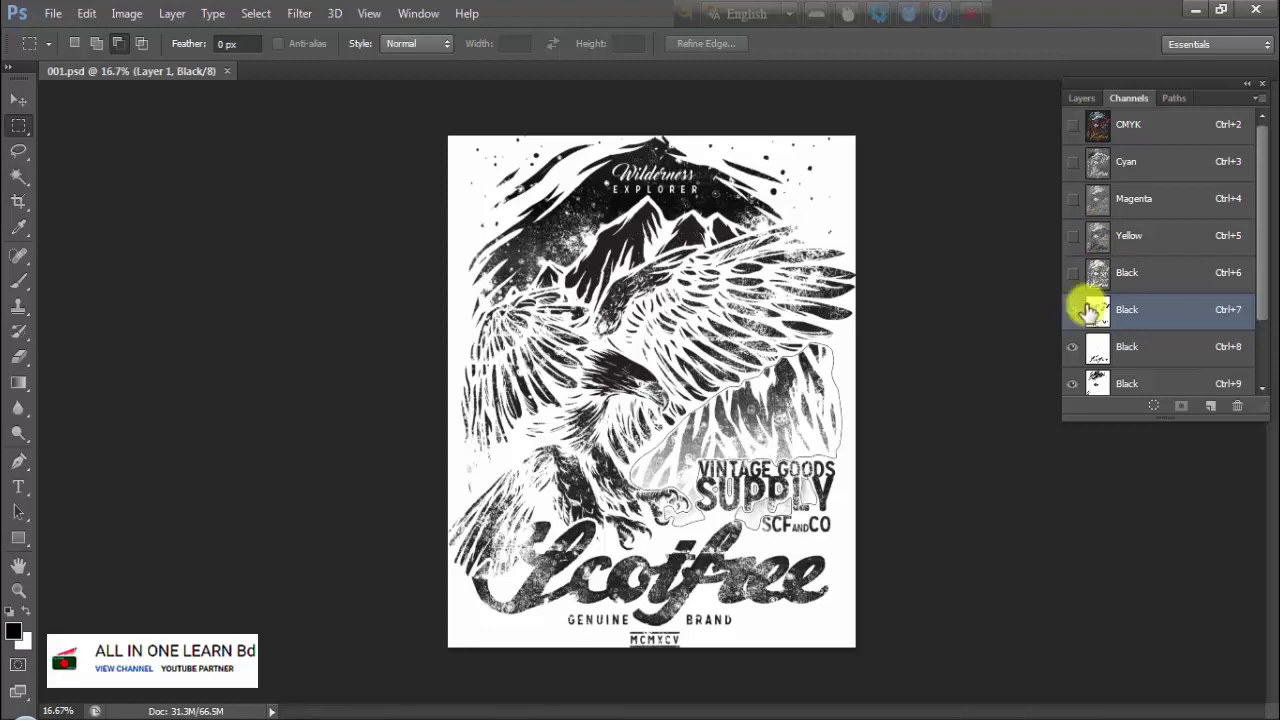
scroll(1080, 280, "down", 2)
left_click(1072, 235)
scroll(1070, 250, "down", 1)
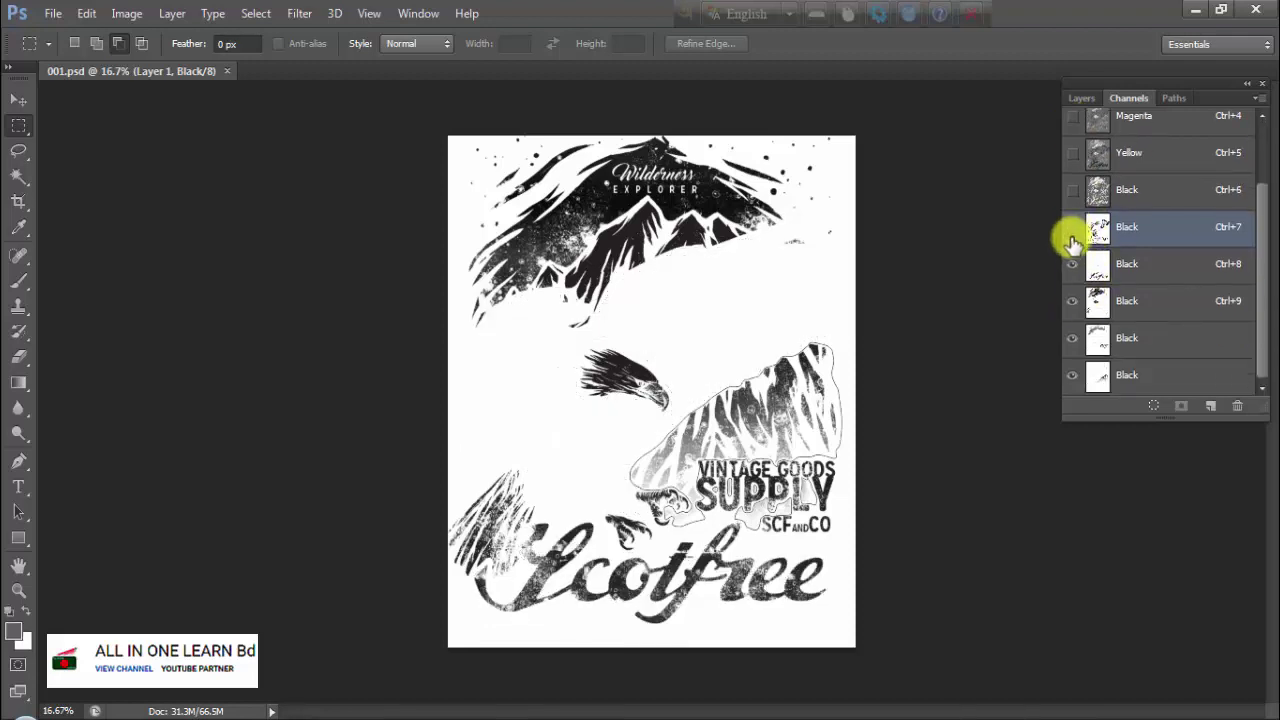
left_click(1073, 266)
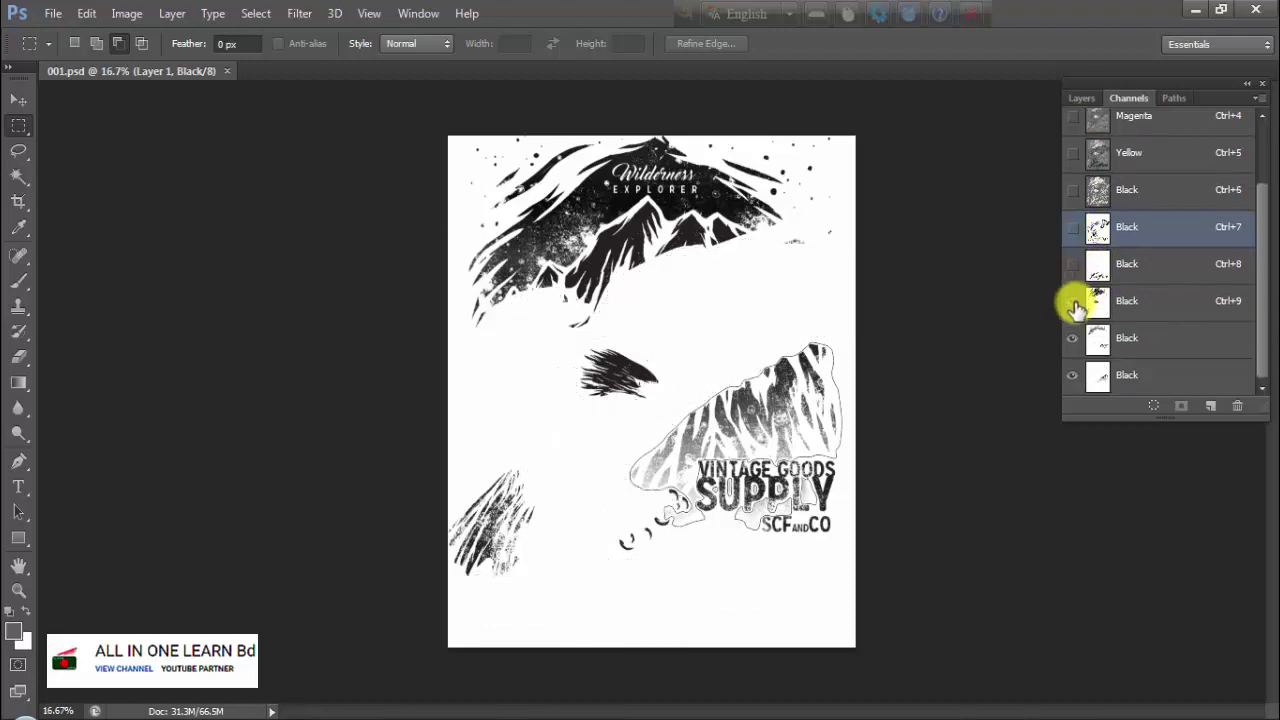
left_click(1073, 300)
left_click(1073, 338)
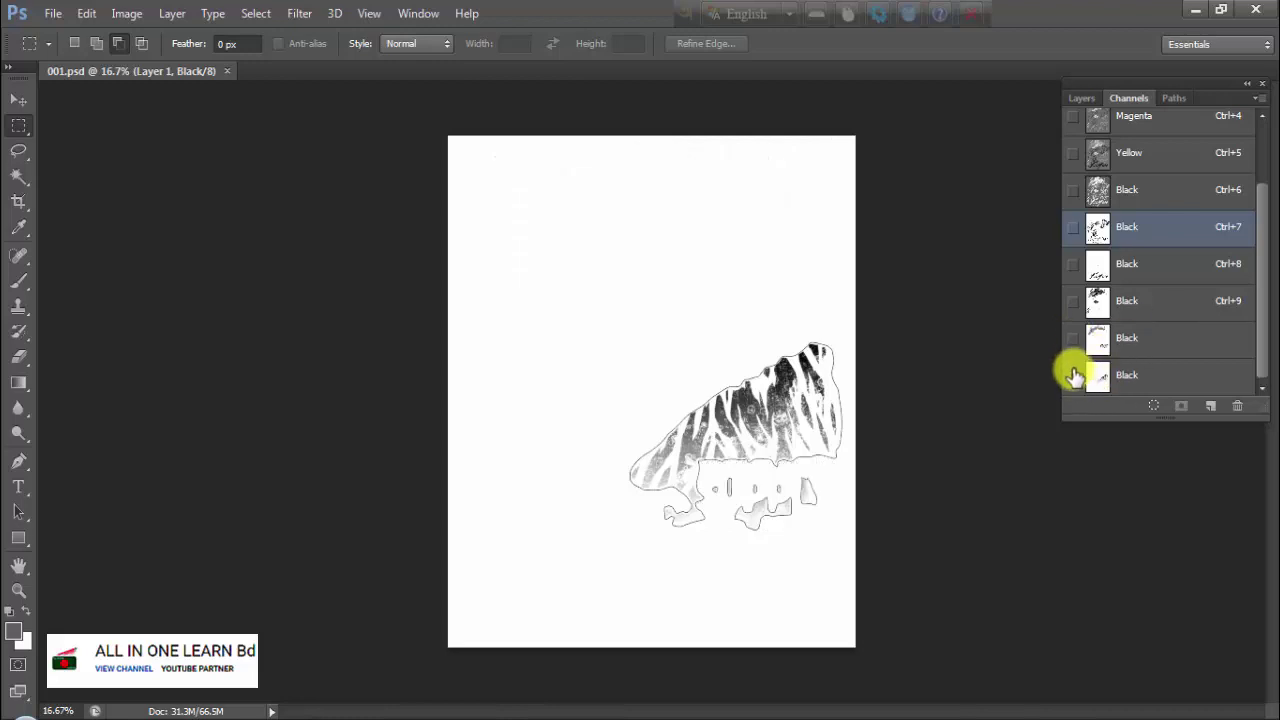
Show the four Black spot plates again, then preview the Cyan plate alone.
left_click(1073, 338)
left_click(1073, 300)
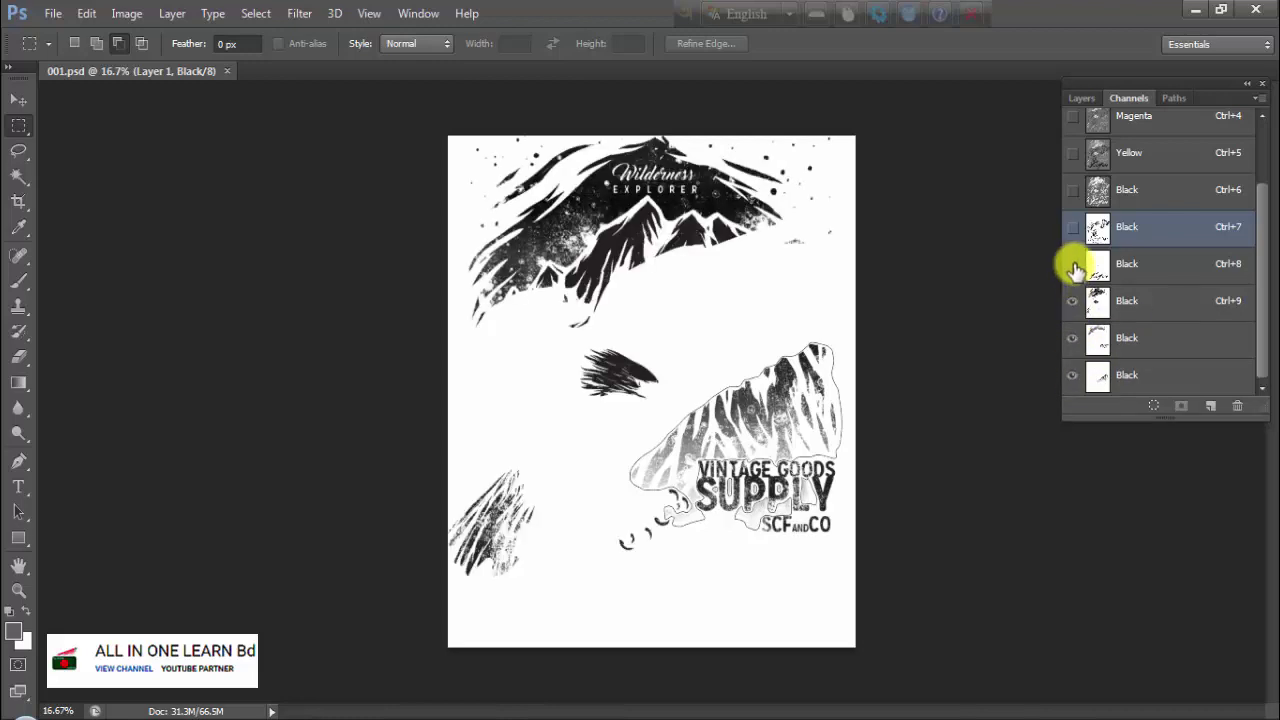
left_click(1073, 264)
left_click(1073, 227)
scroll(1087, 250, "up", 2)
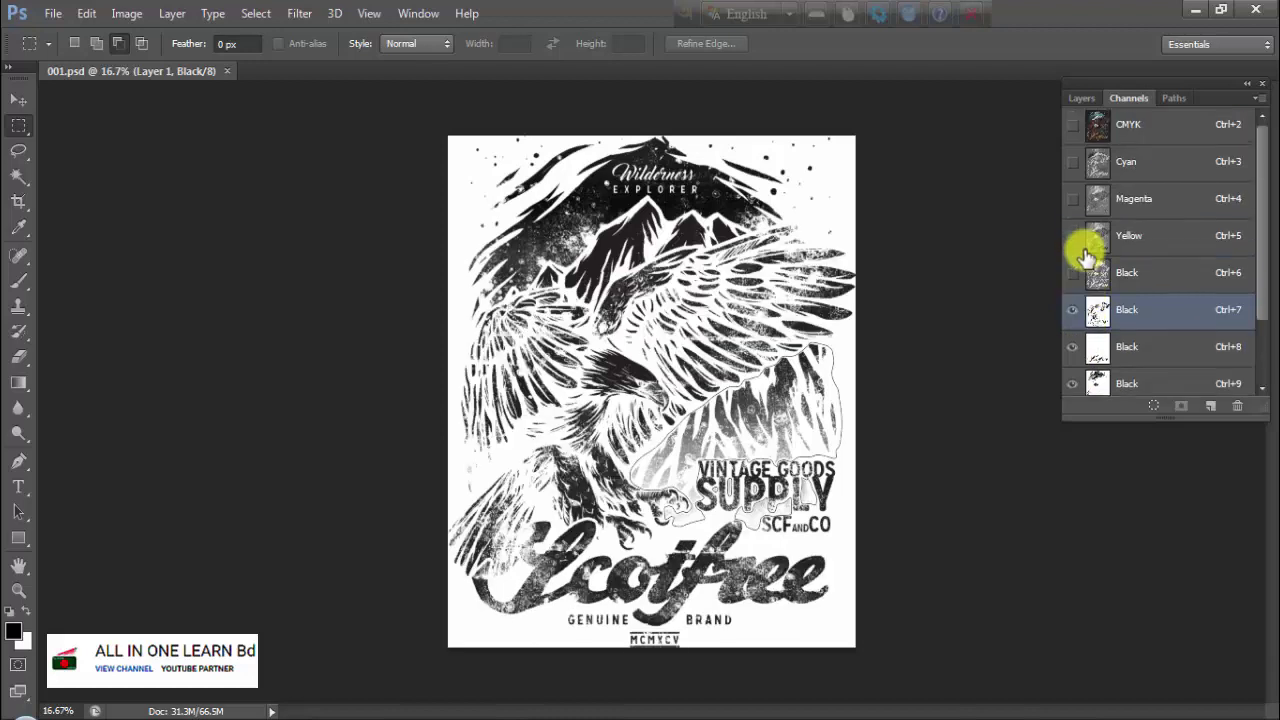
scroll(1150, 315, "down", 1)
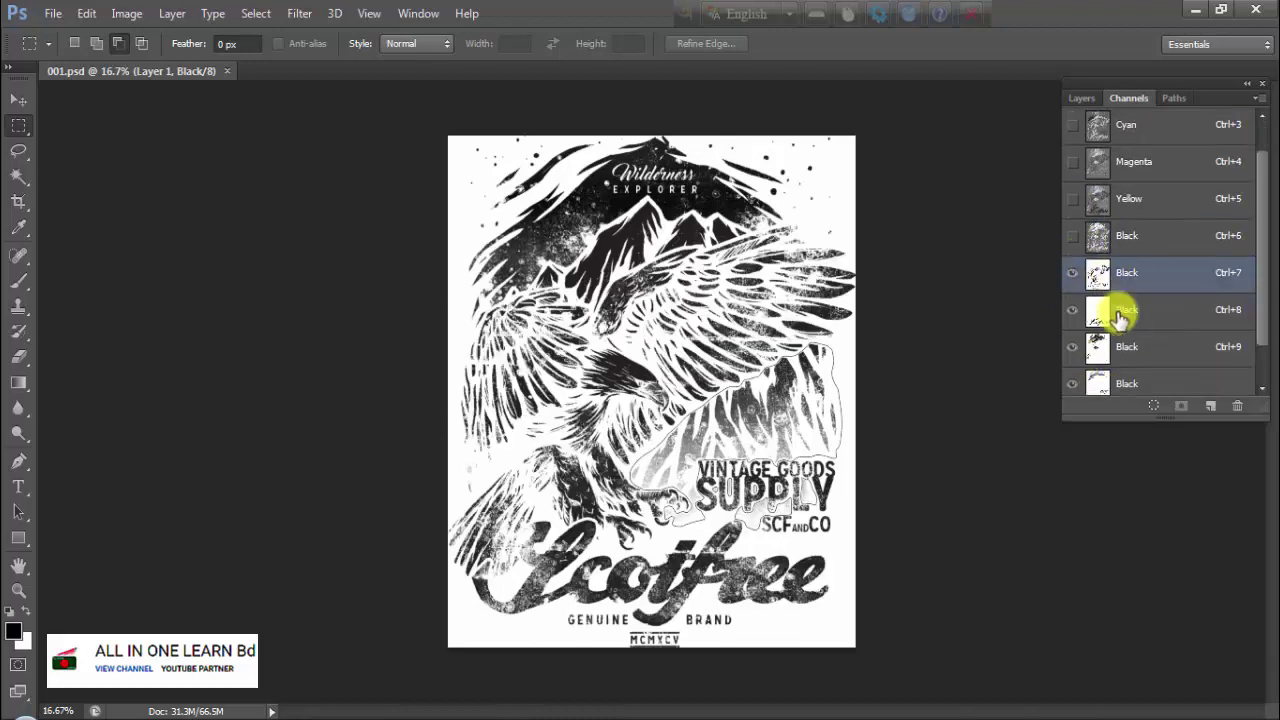
left_click(1072, 124)
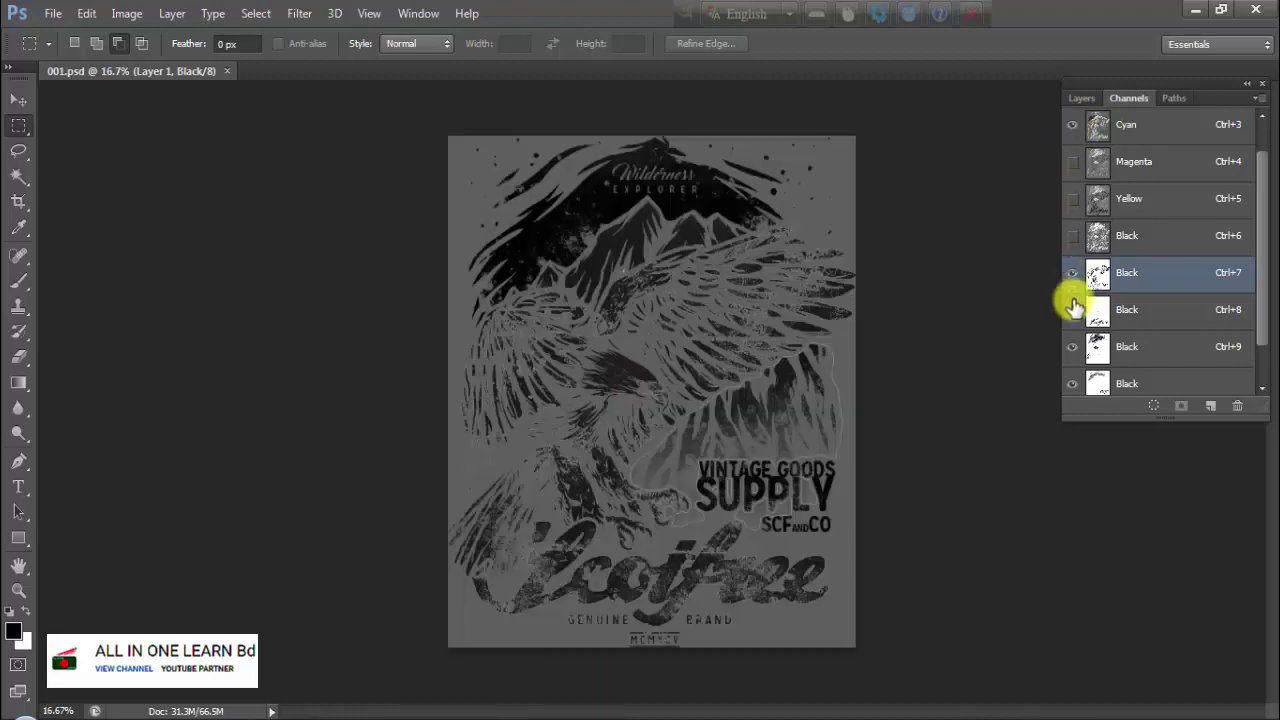
left_click_drag(1073, 308, 1074, 427)
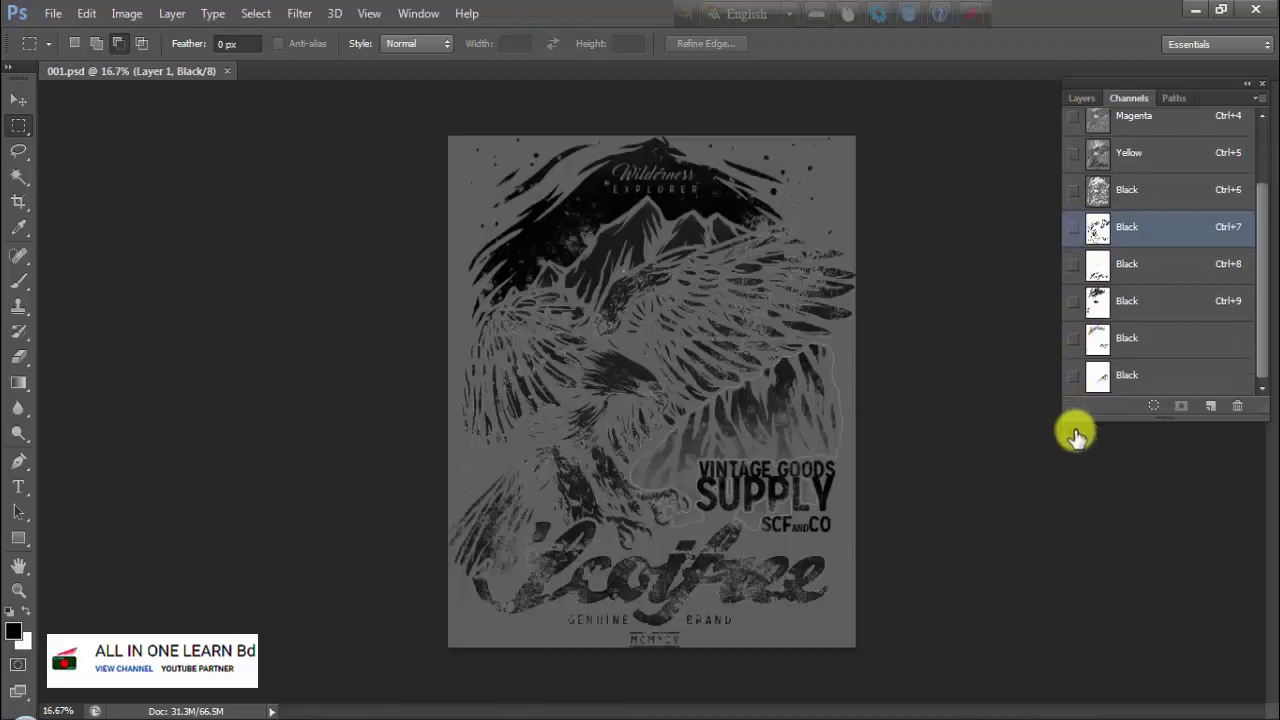
scroll(1085, 262, "up", 3)
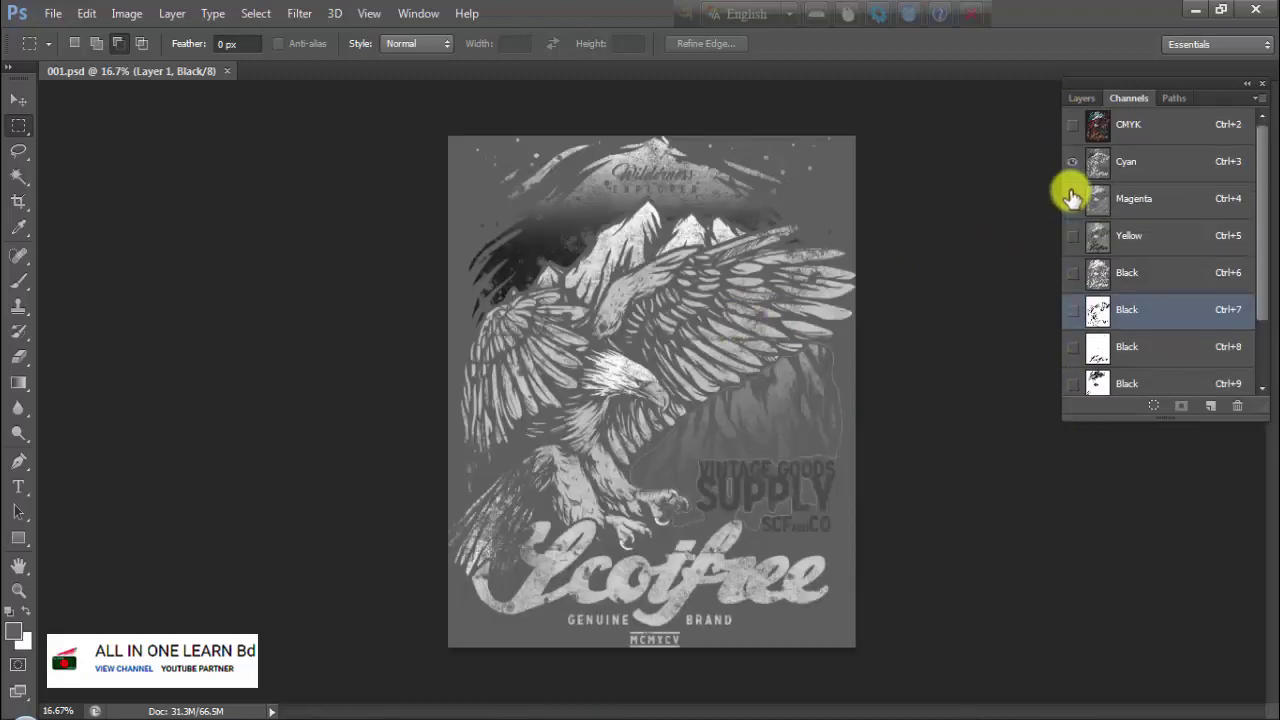
Restore full CMYK colour, then deselect Path 5 and Layer 1.
left_click(1074, 124)
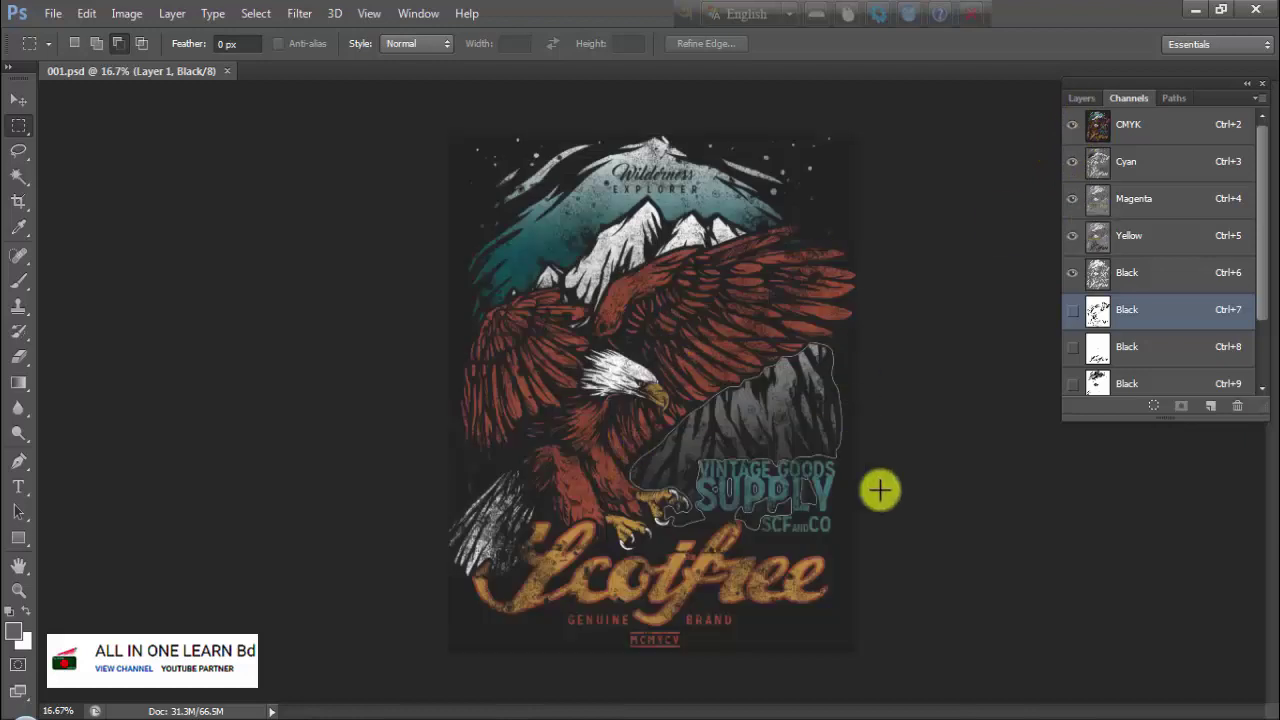
left_click(1172, 98)
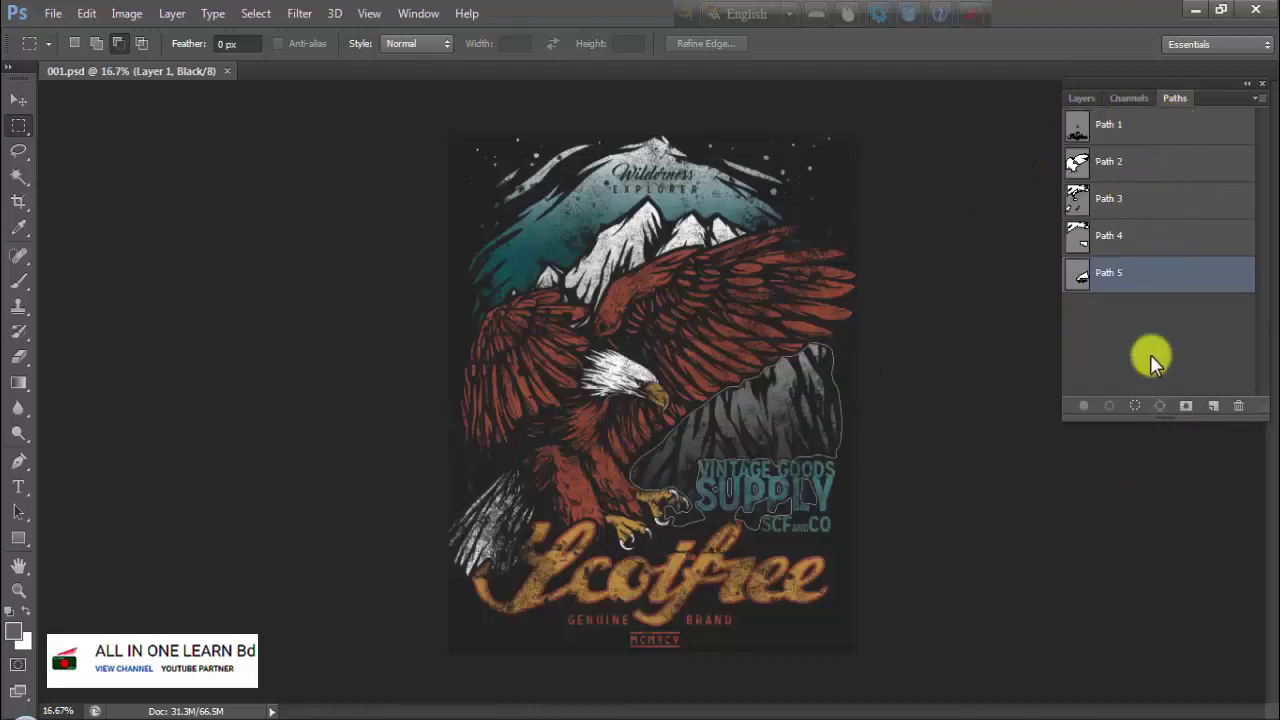
left_click(1150, 354)
left_click(1125, 98)
left_click(1082, 98)
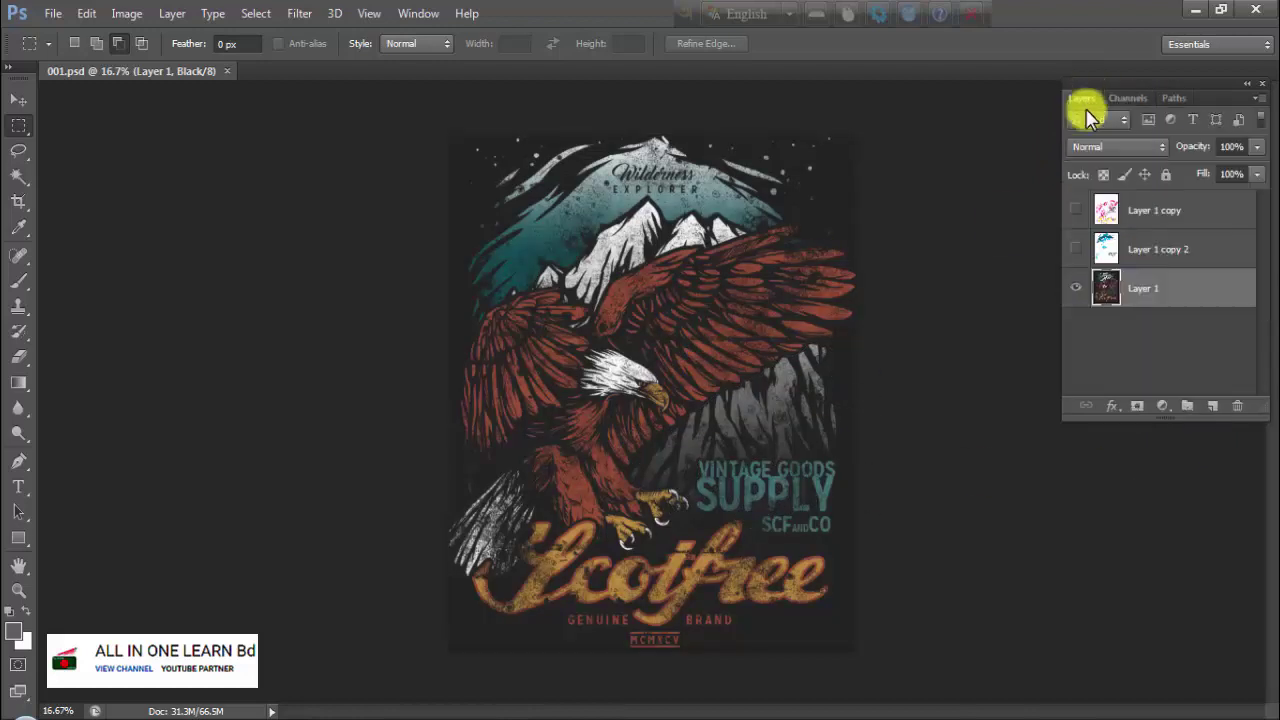
left_click(1140, 330)
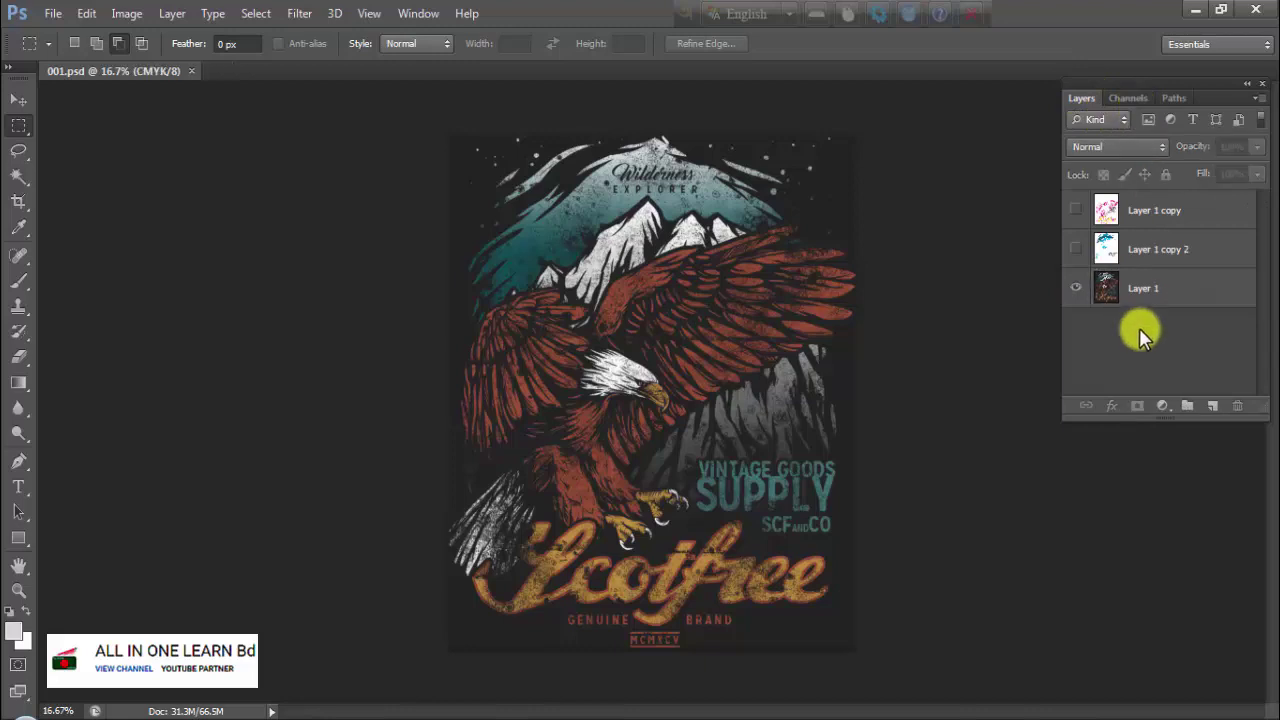
Scroll the channels list, then show the saved Paths 1 to 5.
left_click(1130, 98)
scroll(1171, 329, "down", 2)
scroll(1163, 343, "up", 2)
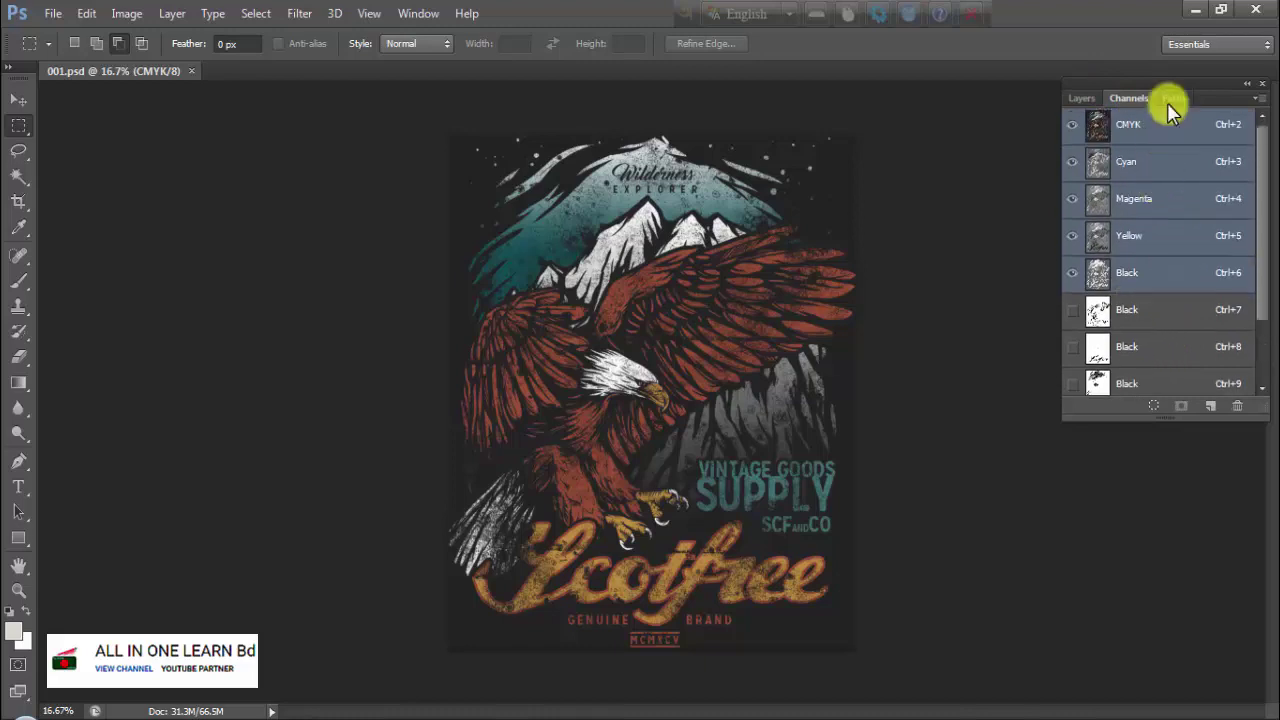
left_click(1175, 97)
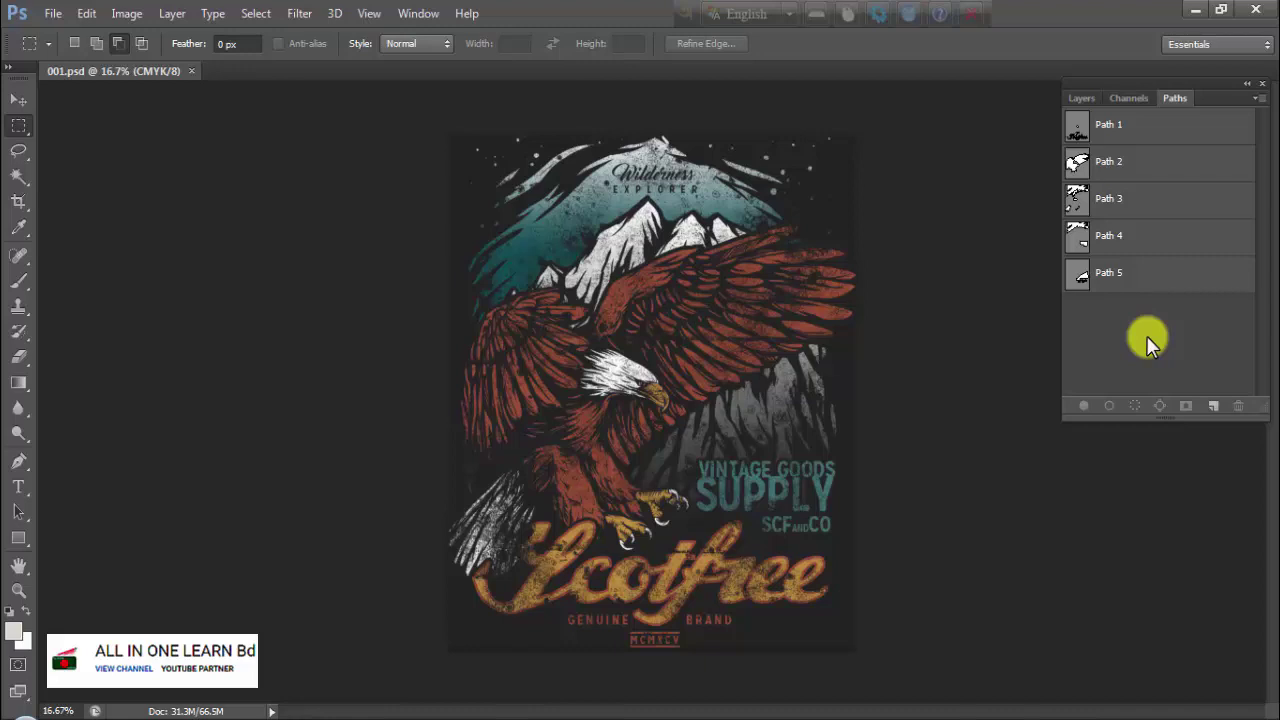
Review the channels and saved paths again, ending on the Layer 1 stack.
left_click(1124, 97)
scroll(1105, 335, "down", 2)
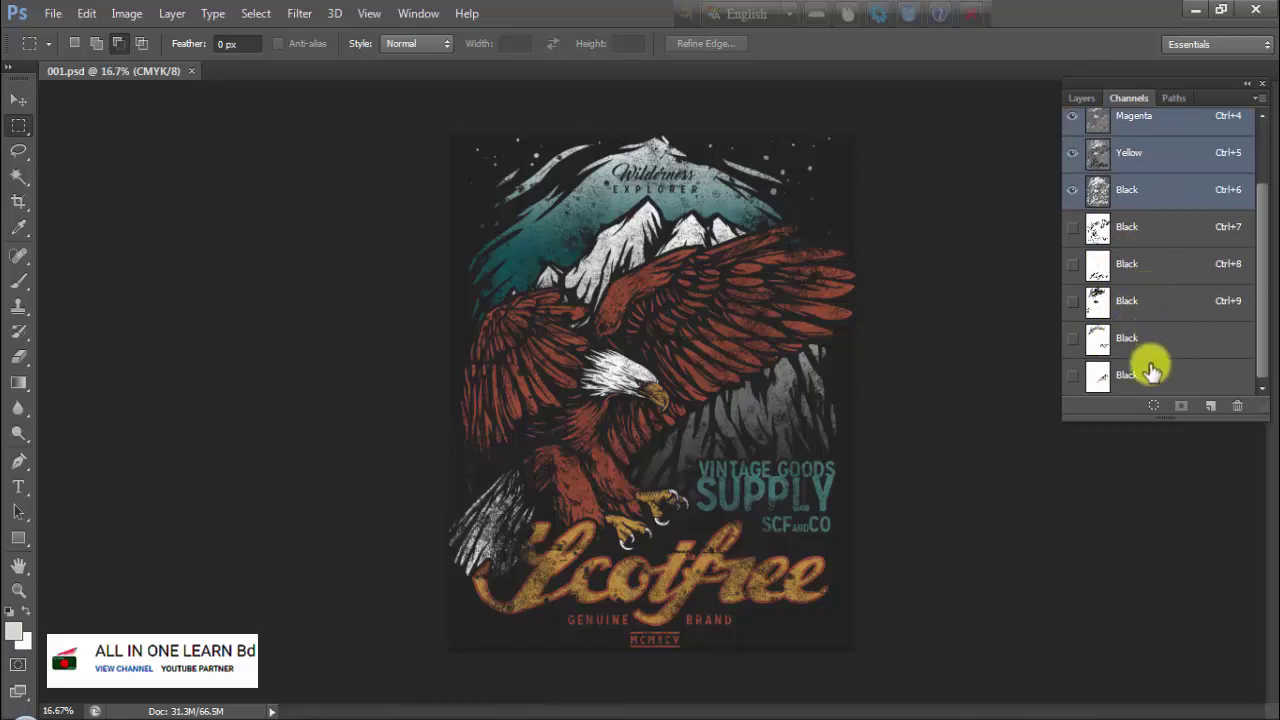
scroll(1140, 290, "up", 3)
scroll(1150, 315, "down", 1)
scroll(1130, 280, "down", 1)
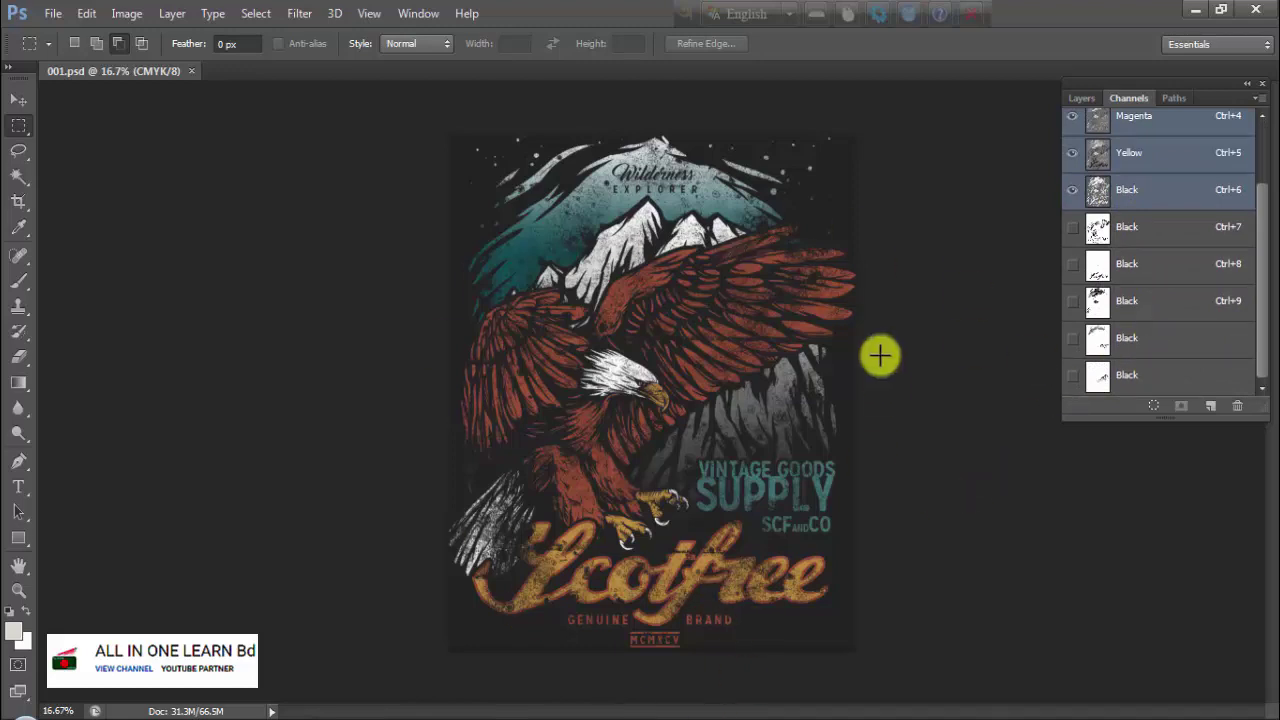
scroll(1157, 360, "up", 2)
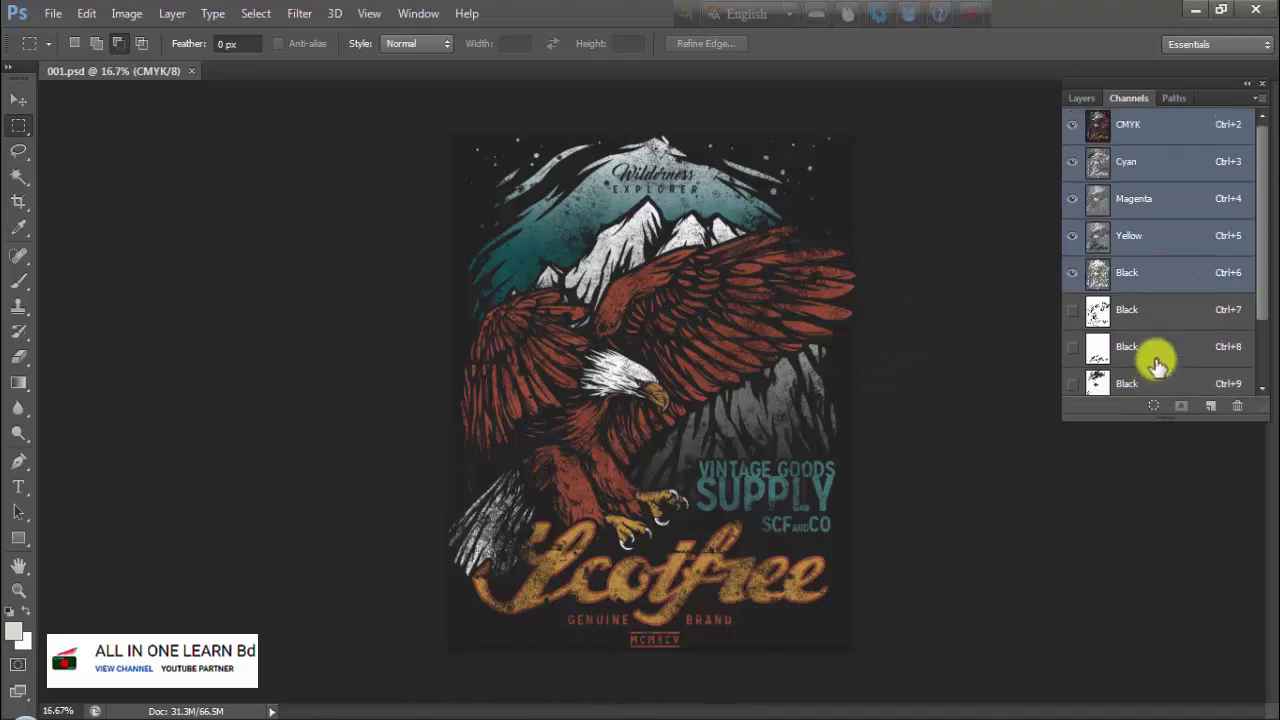
left_click(1172, 99)
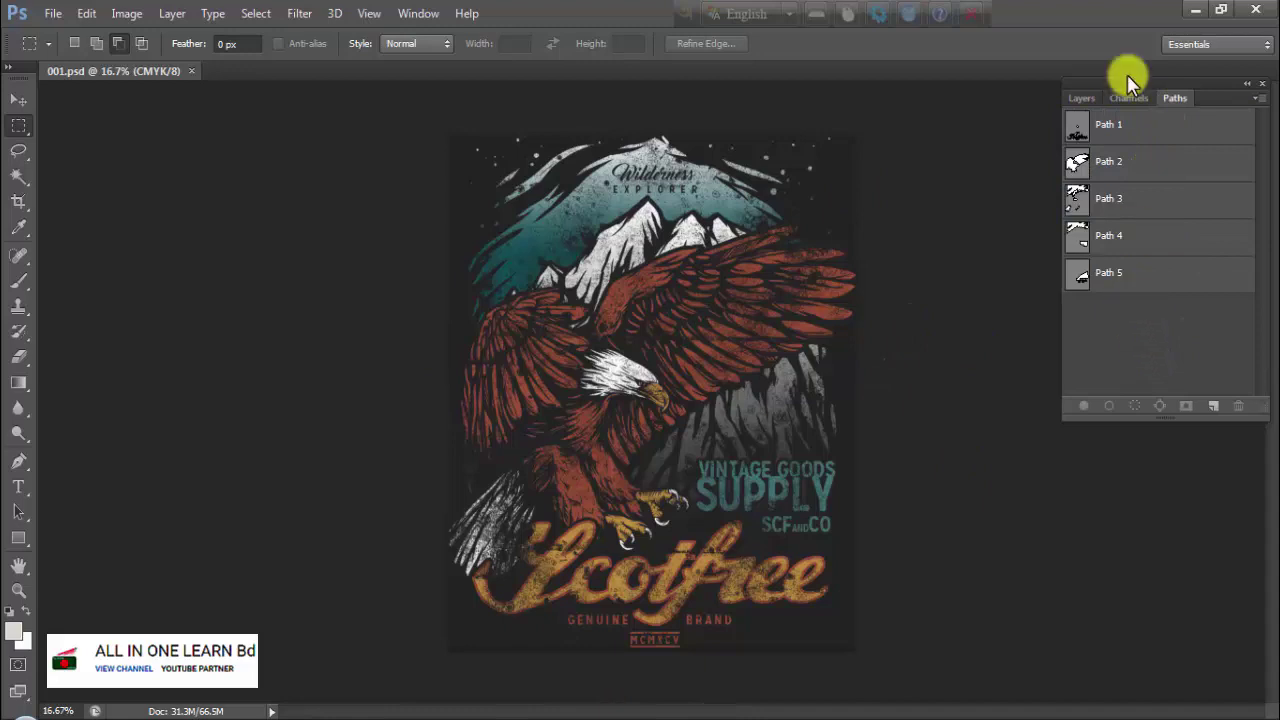
left_click(1080, 97)
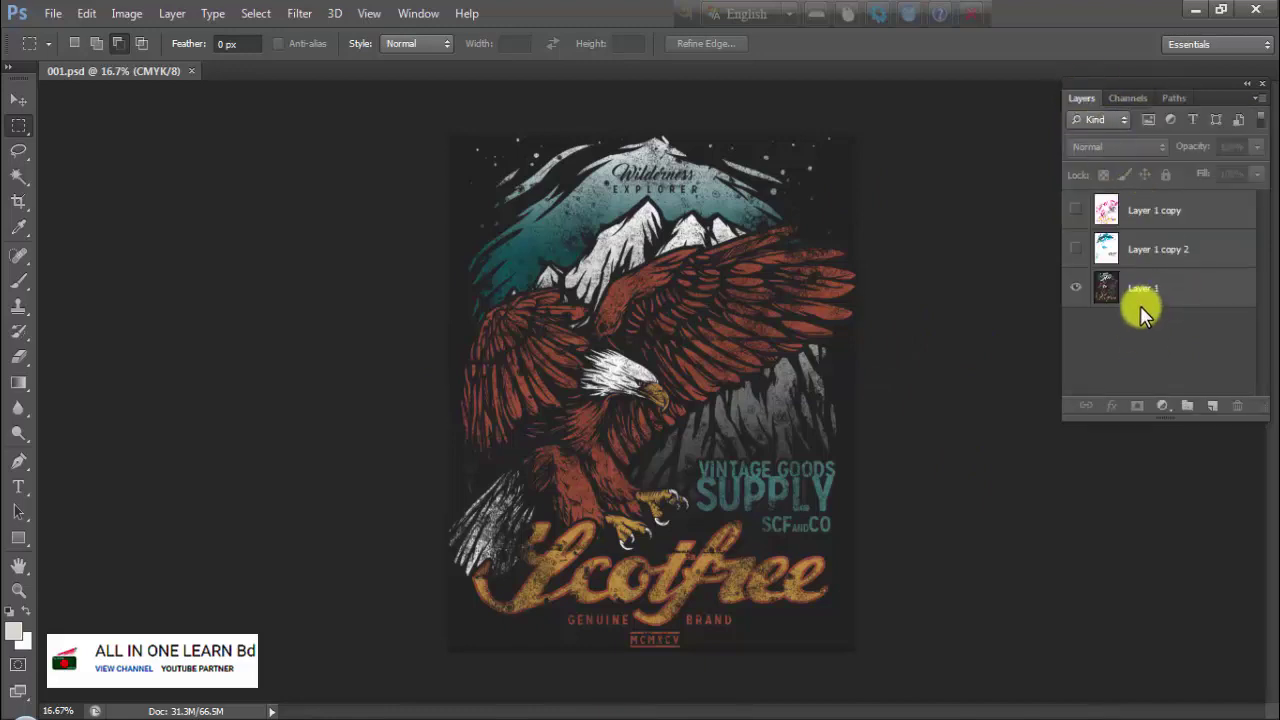